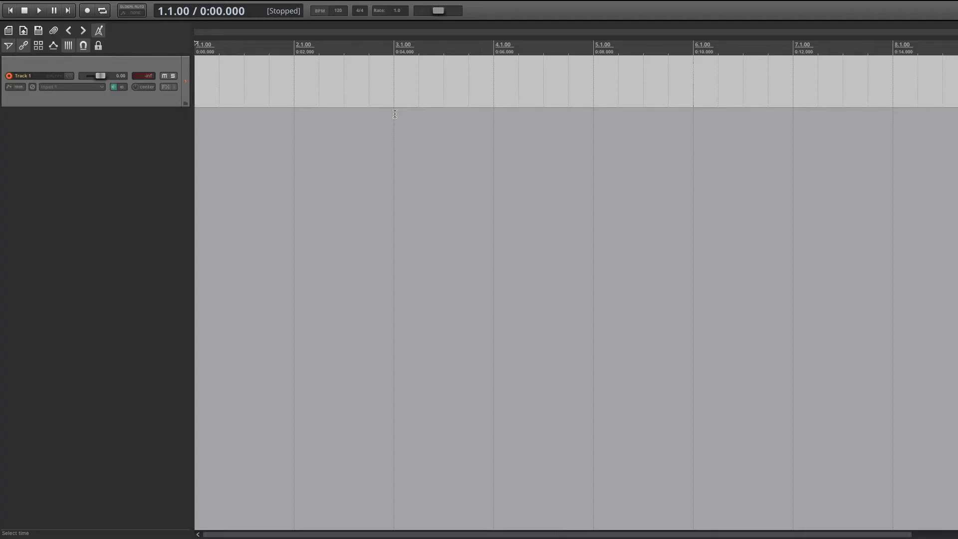
# - Open the project's settings and show the general options for sample rate, tempo and time signature
pyautogui.click(394, 114)
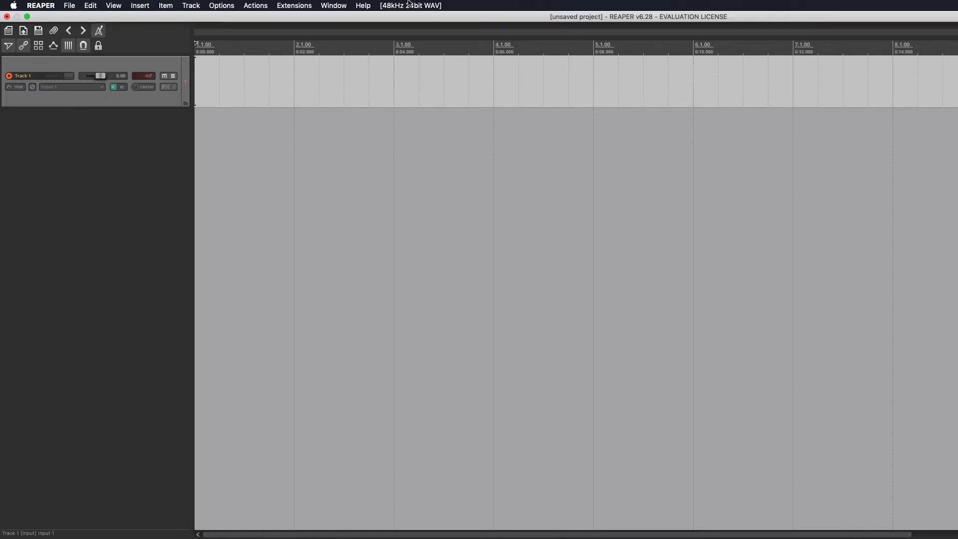
pyautogui.click(410, 5)
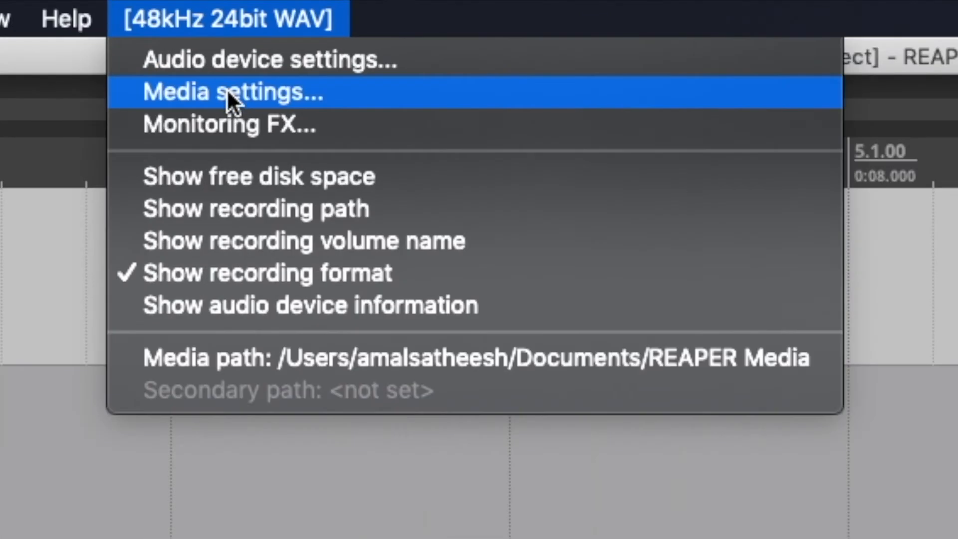
pyautogui.click(227, 88)
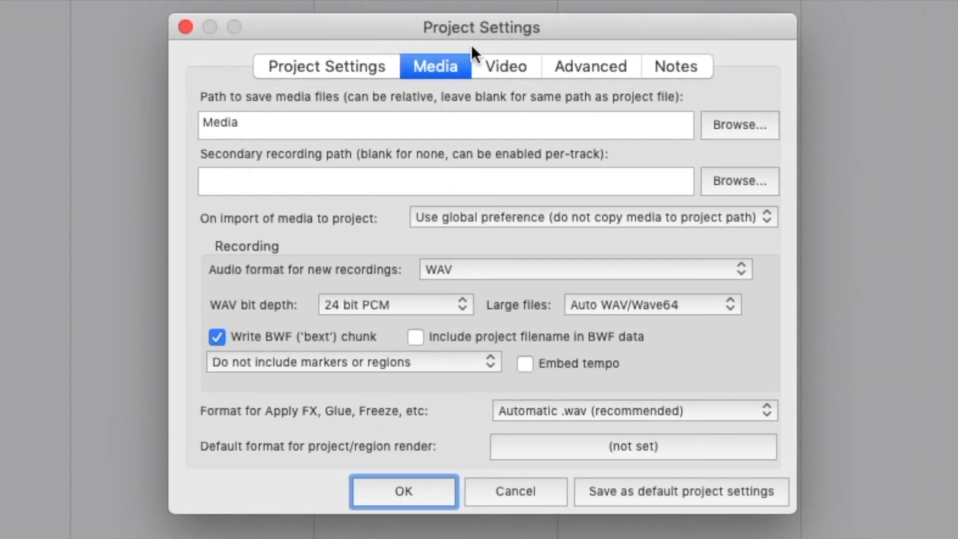
pyautogui.click(371, 67)
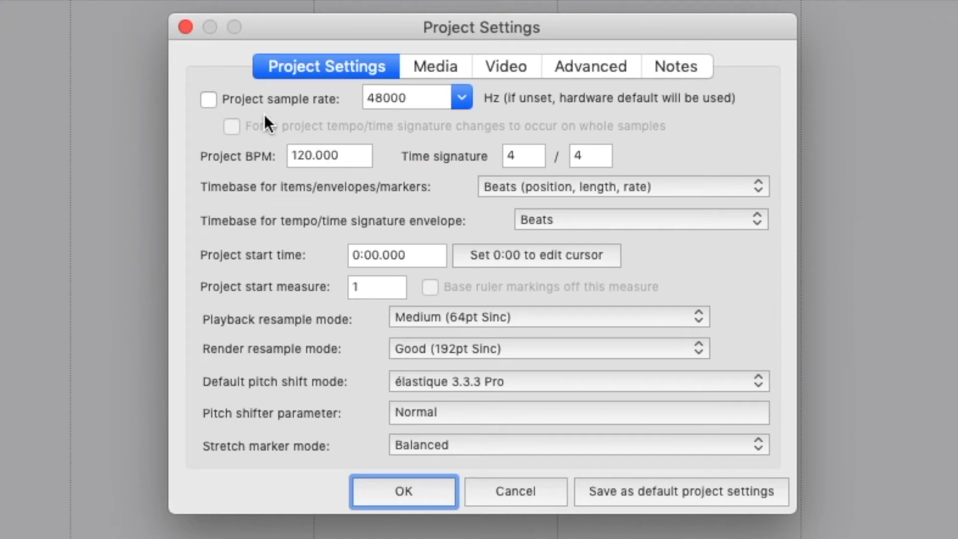
# - Try project sample rates of 44100 and 192000 Hz, return the rate to 48000 with its override off, and close the project settings
pyautogui.click(287, 99)
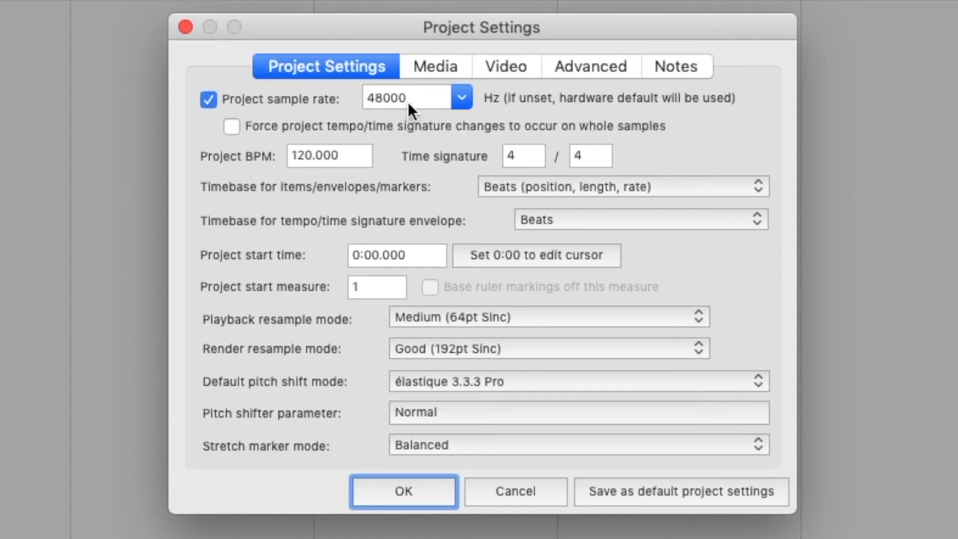
pyautogui.click(297, 98)
pyautogui.click(463, 97)
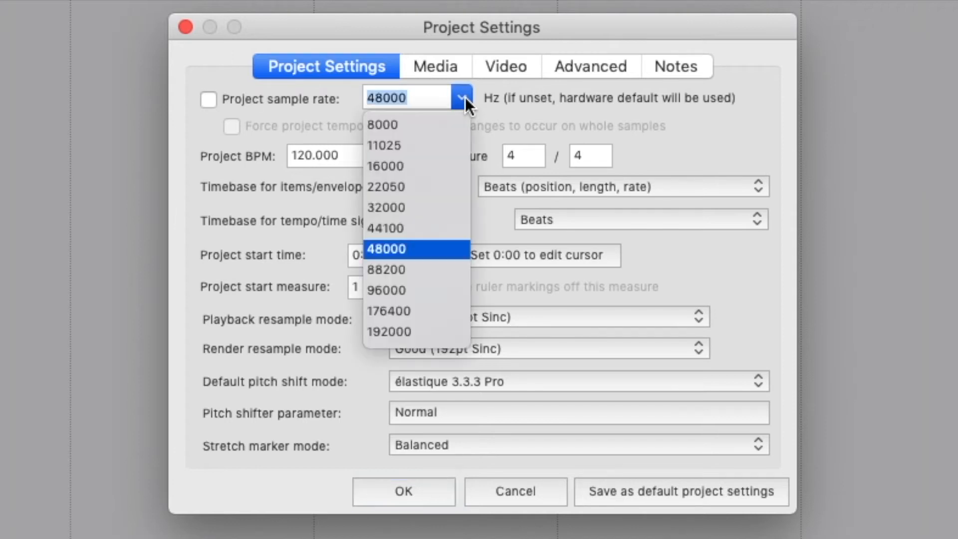
pyautogui.click(388, 228)
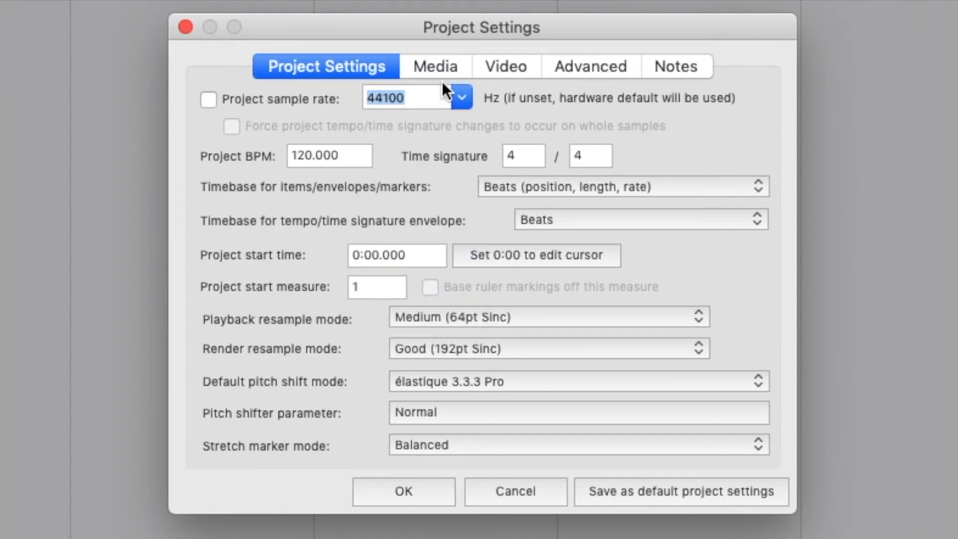
pyautogui.click(462, 98)
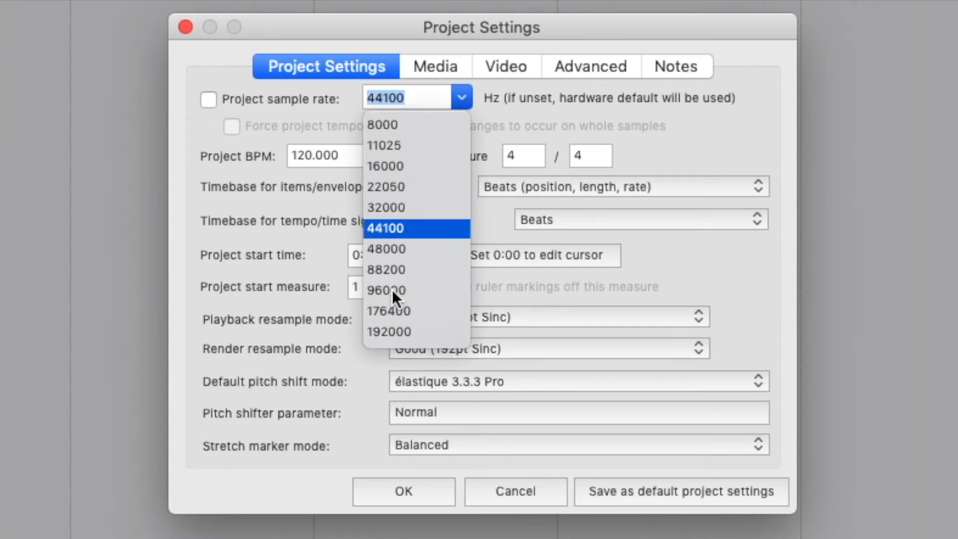
pyautogui.click(389, 331)
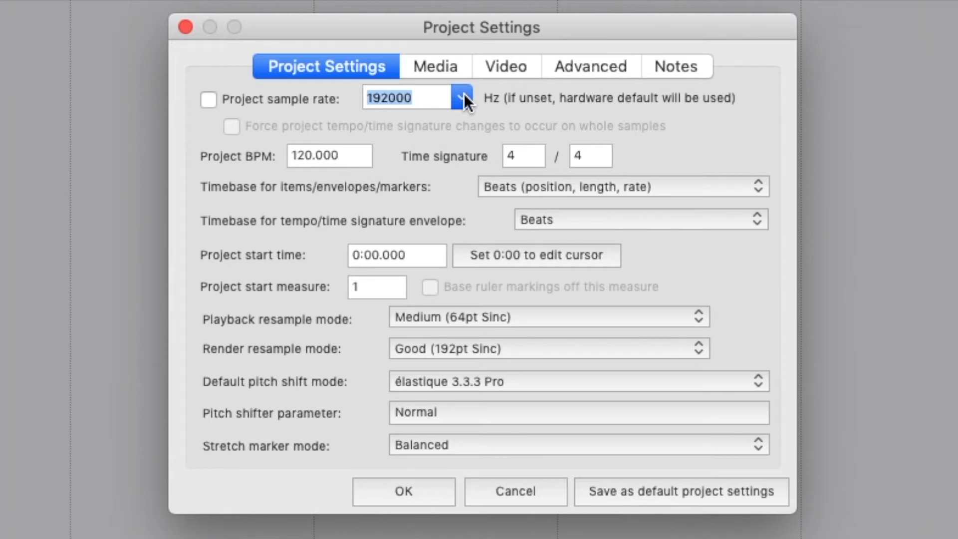
pyautogui.click(463, 97)
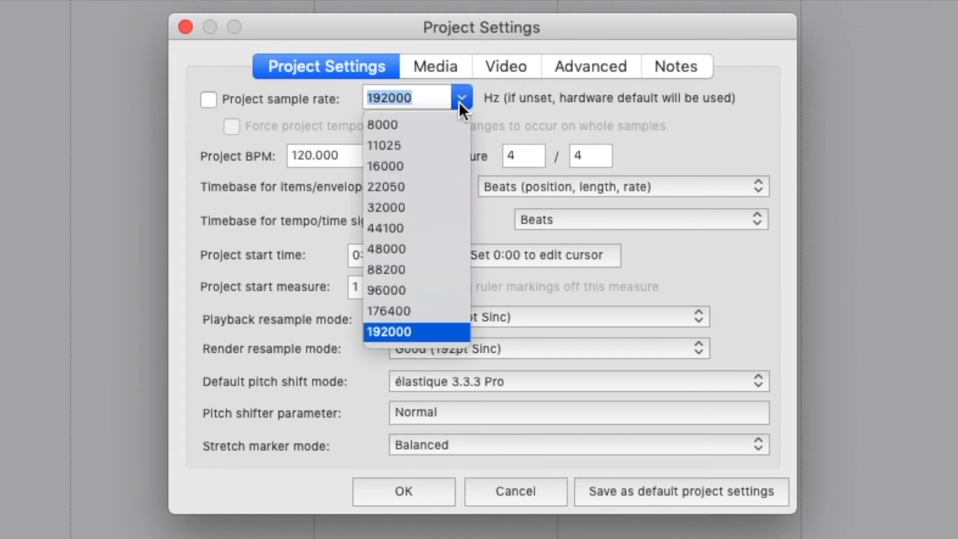
pyautogui.click(387, 249)
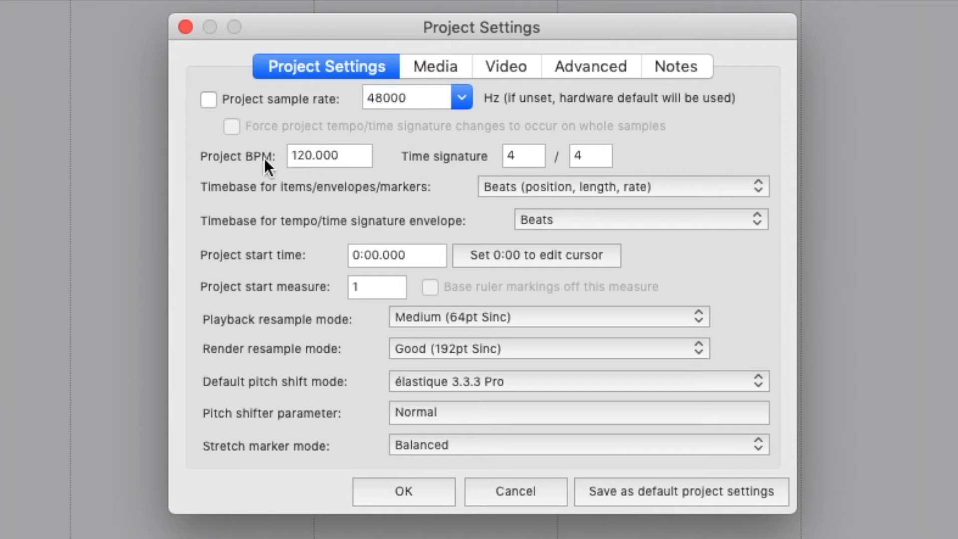
pyautogui.click(310, 155)
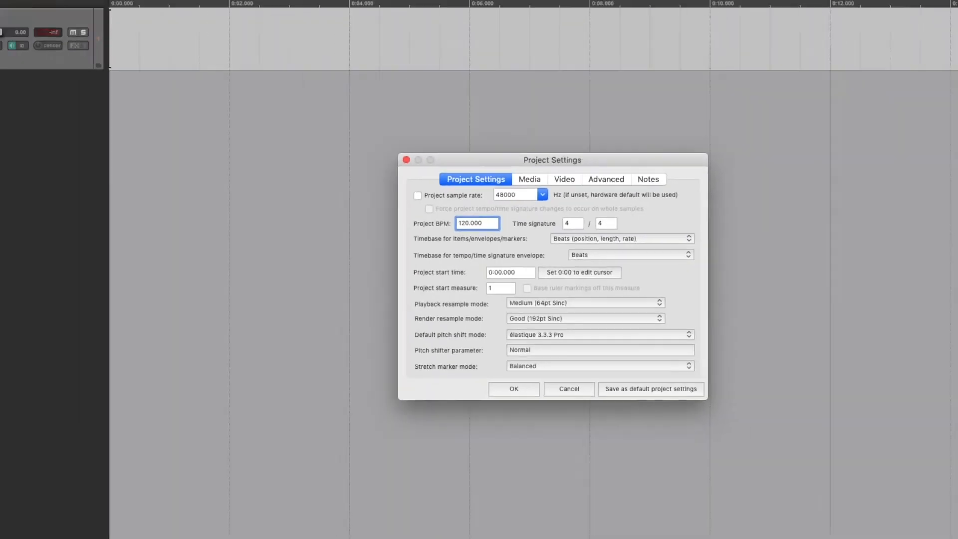
pyautogui.click(186, 27)
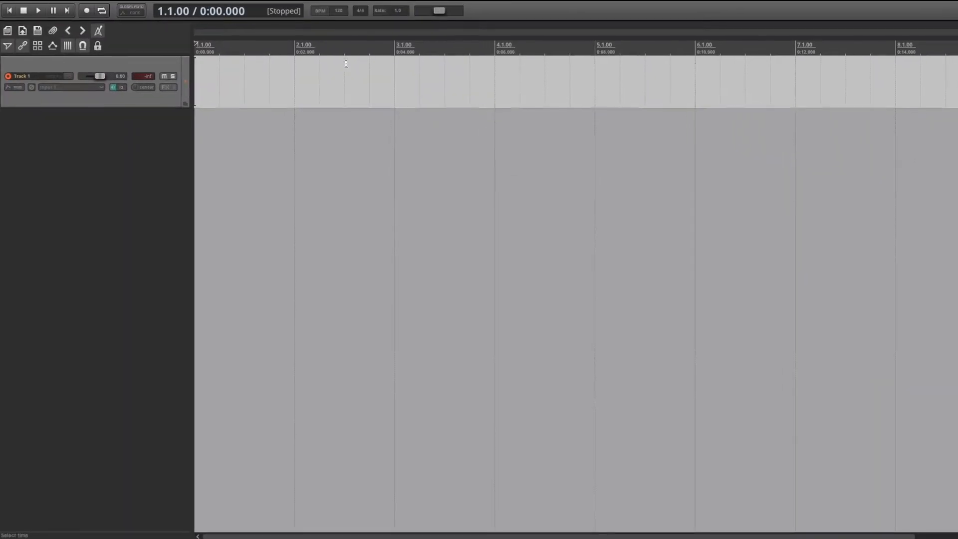
# - Set the project tempo to 100 BPM
pyautogui.click(343, 11)
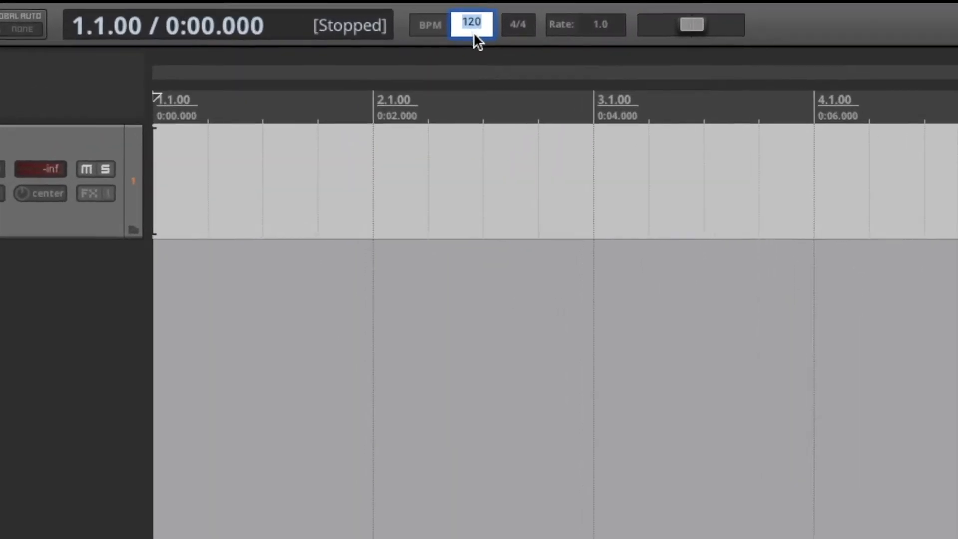
pyautogui.write('100')
pyautogui.press('Return')
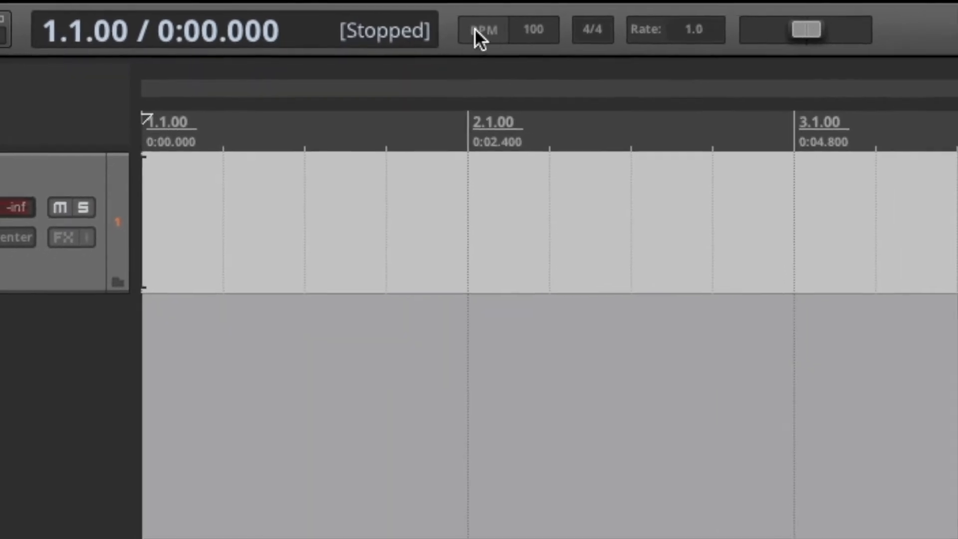
# - Set the project tempo to about 105 BPM by tapping in the beat
pyautogui.click(438, 25)
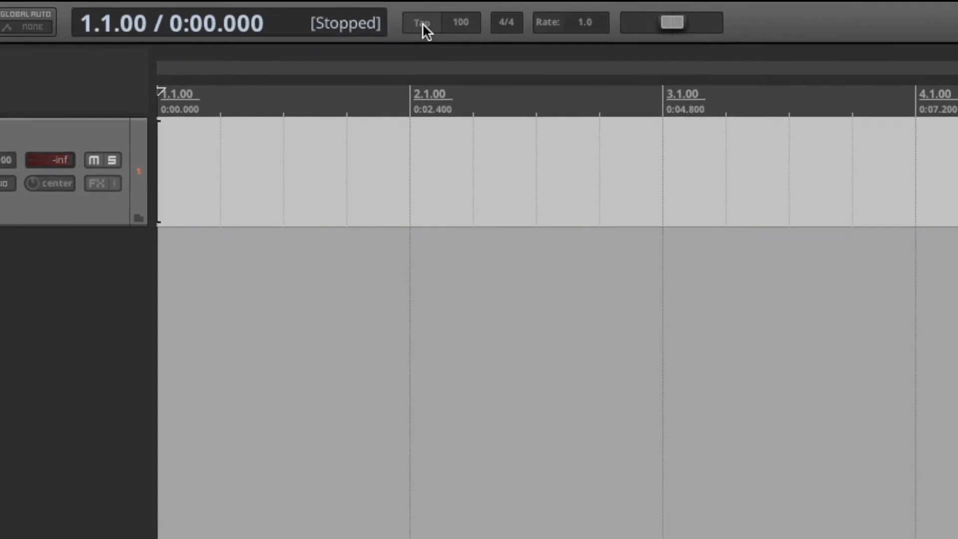
pyautogui.click(439, 26)
pyautogui.click(438, 26)
pyautogui.click(385, 18)
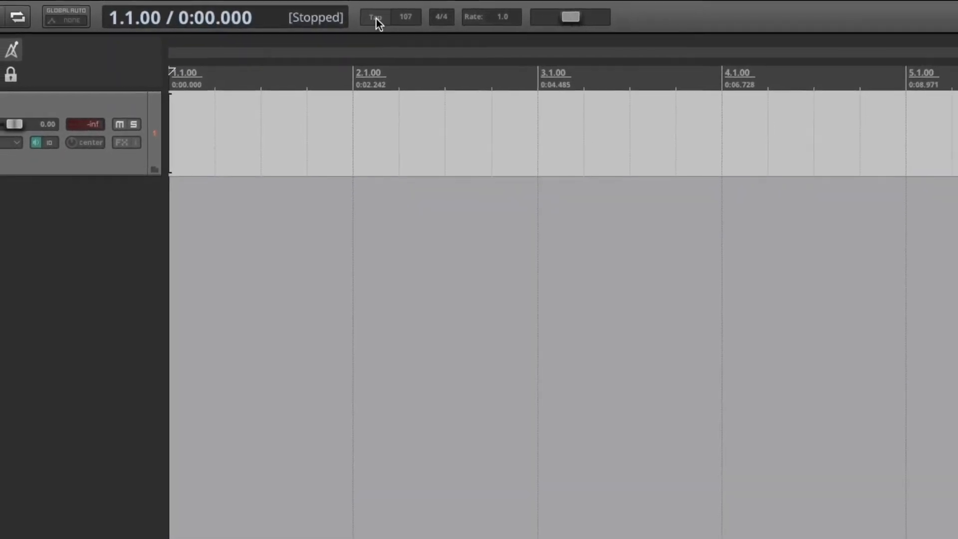
pyautogui.click(385, 19)
pyautogui.click(385, 19)
pyautogui.click(385, 19)
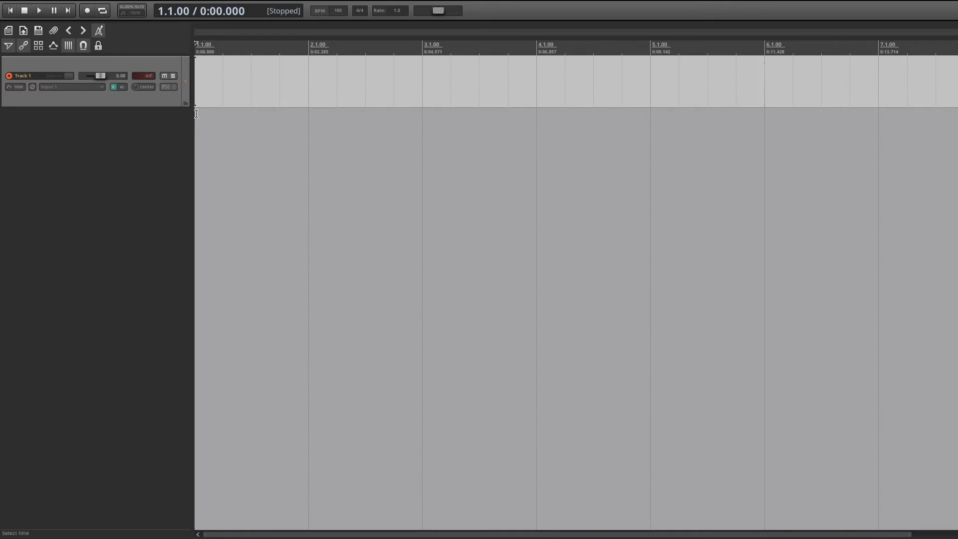
# - Import the Thulli Thulli MP3 into Track 1 and place the edit cursor at the project start
pyautogui.click(140, 5)
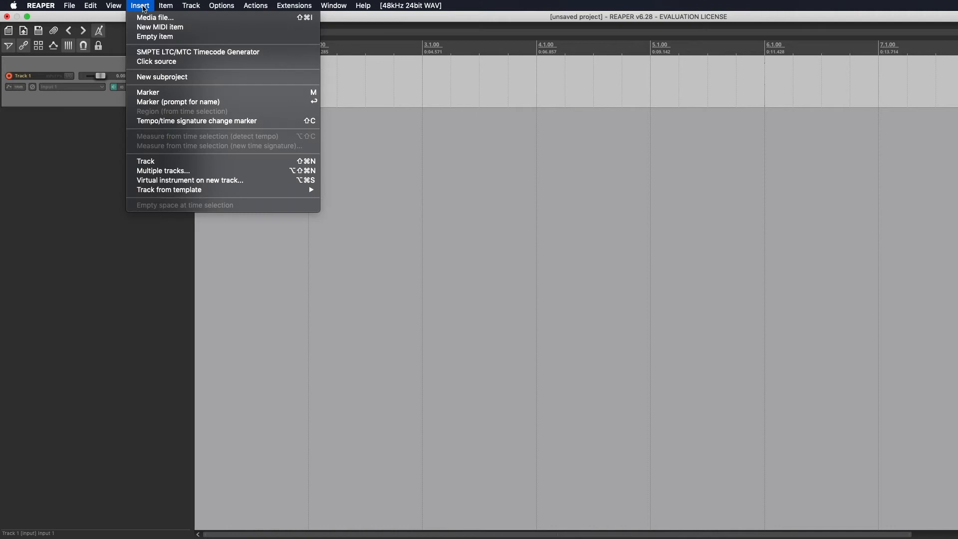
pyautogui.click(145, 18)
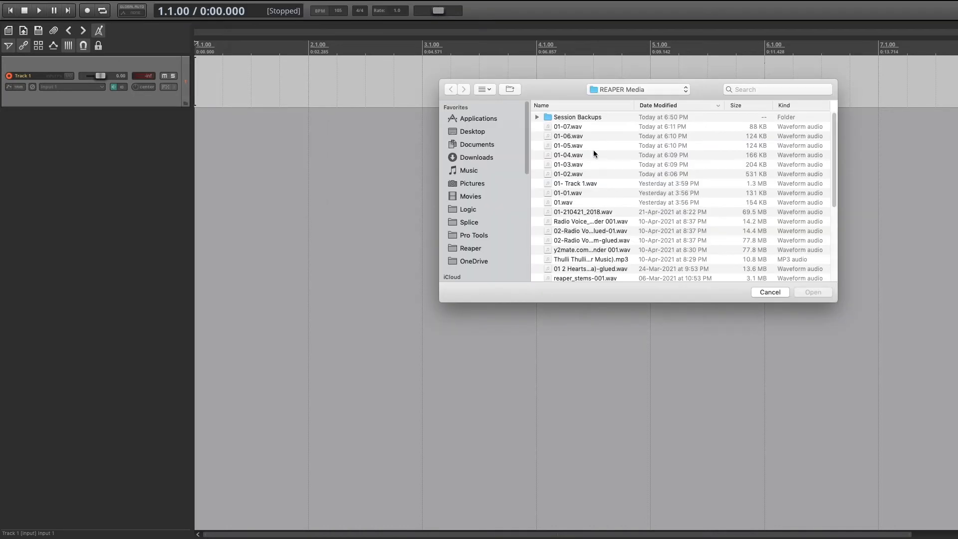
pyautogui.doubleClick(733, 259)
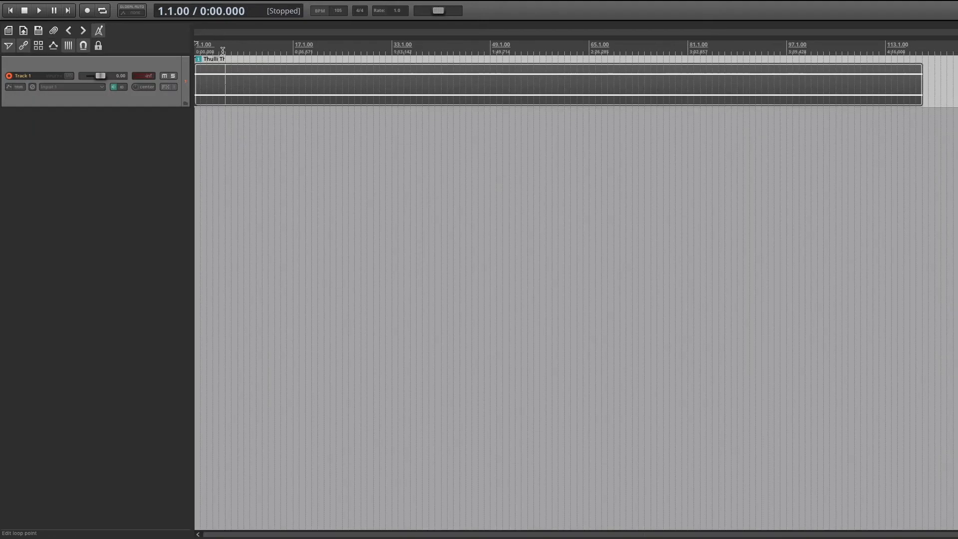
pyautogui.click(223, 52)
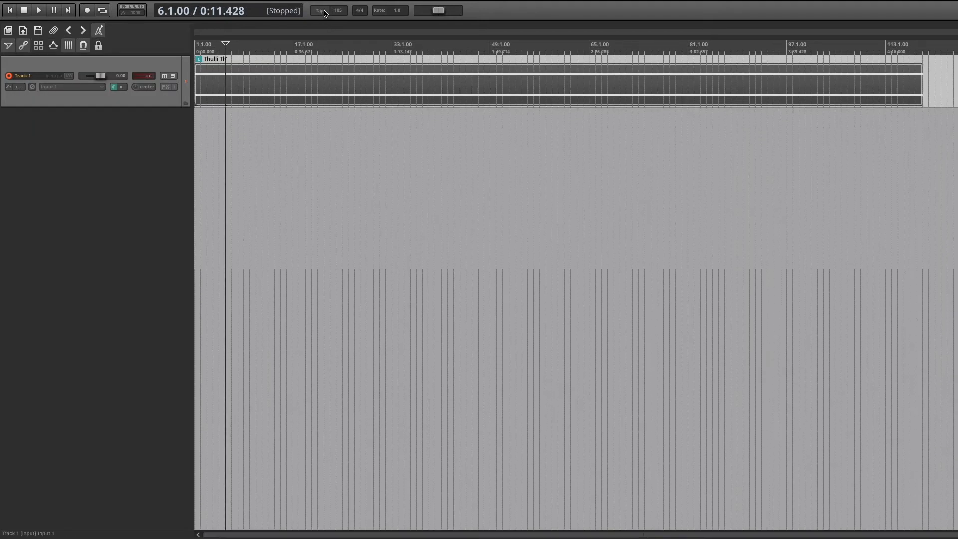
pyautogui.click(196, 48)
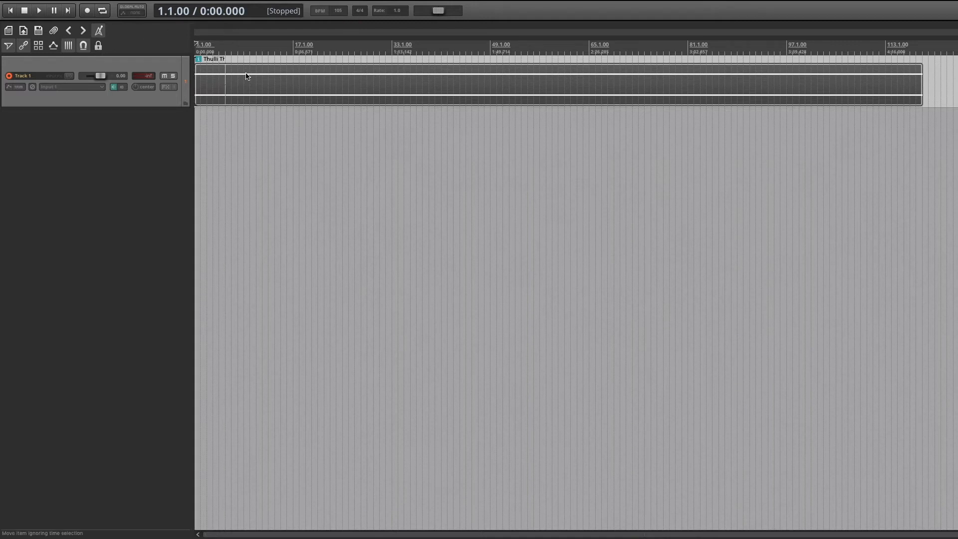
# - Set the project time signature to 3/4 and inspect the resulting bar divisions on the timeline
pyautogui.hotkey('alt', 'Return')
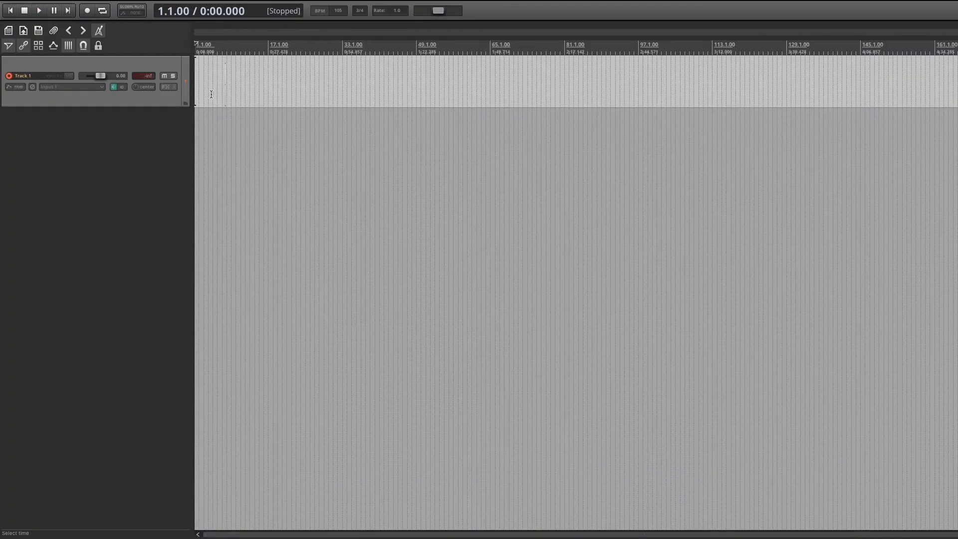
pyautogui.scroll(6, 214, 97)
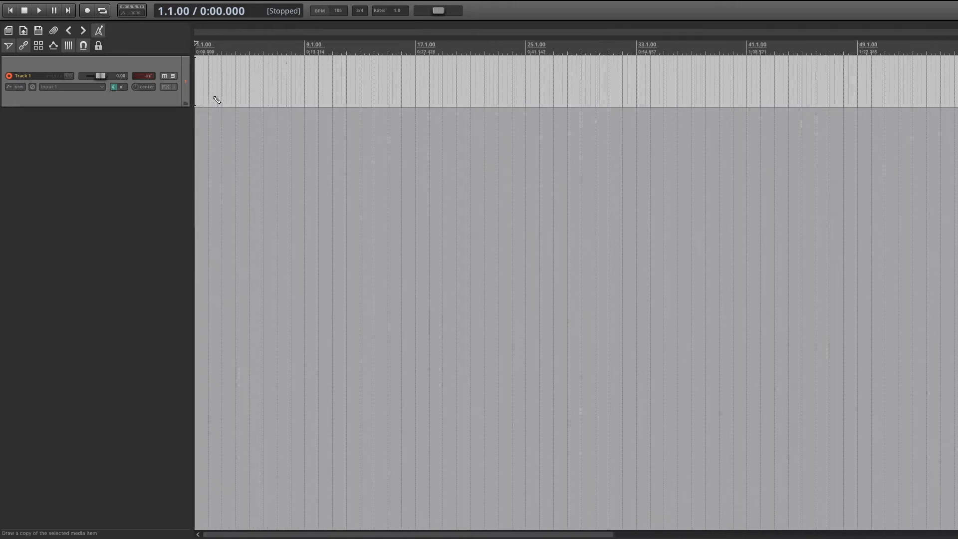
pyautogui.scroll(2, 216, 100)
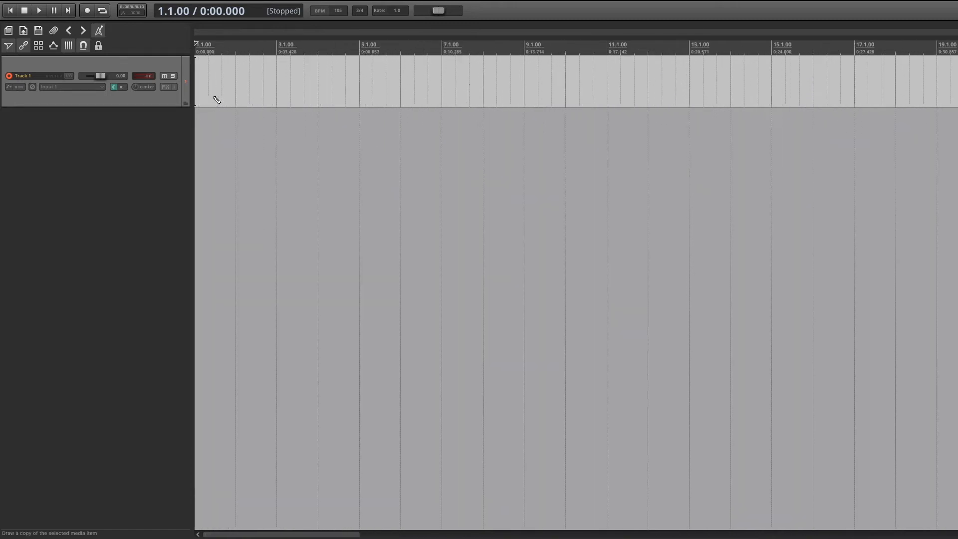
# - Set the project time signature to 6/8 and play a few beats from the project start
pyautogui.hotkey('alt', 'Return')
pyautogui.write('6')
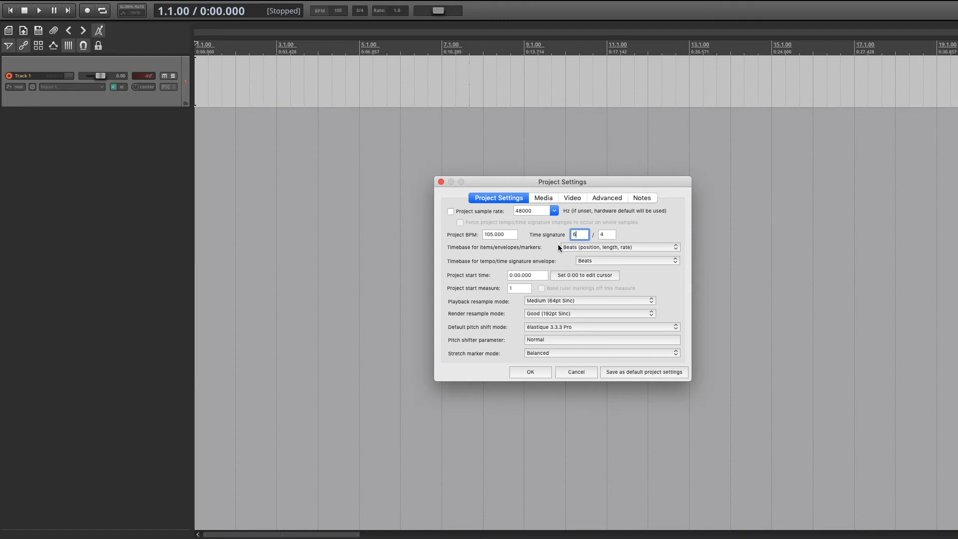
pyautogui.press('Tab')
pyautogui.write('8')
pyautogui.press('Return')
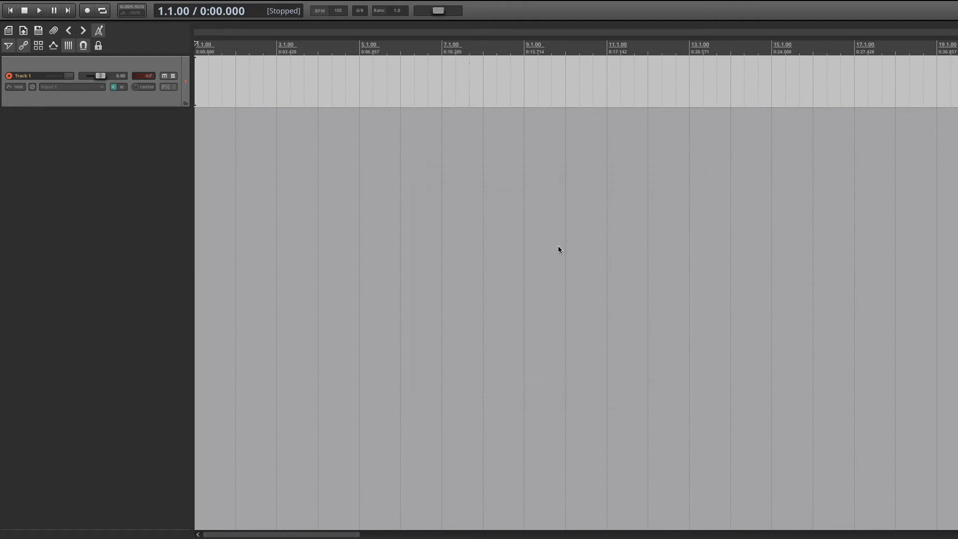
pyautogui.press('space')
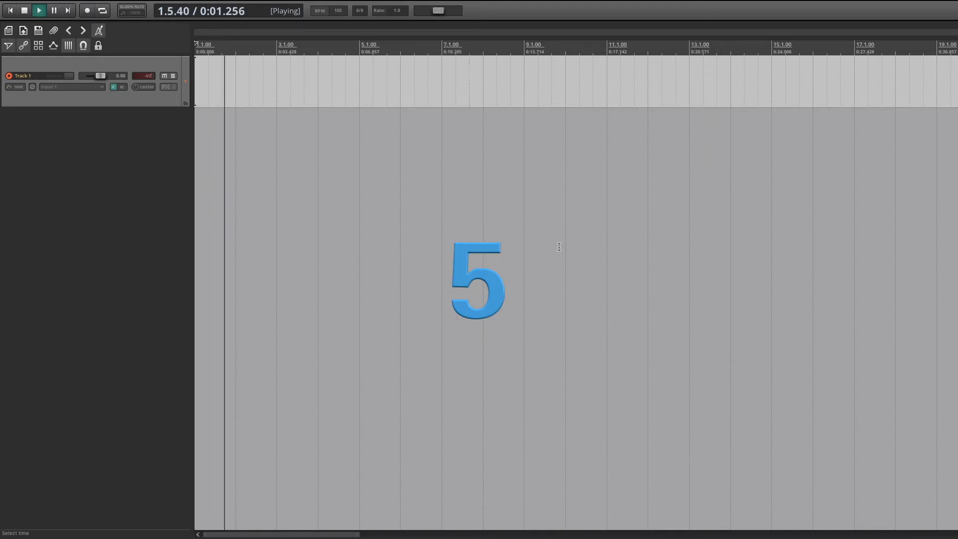
pyautogui.press('space')
# - Reopen the project settings and review the media save path and the import copying options, keeping the global preference
pyautogui.hotkey('alt', 'Return')
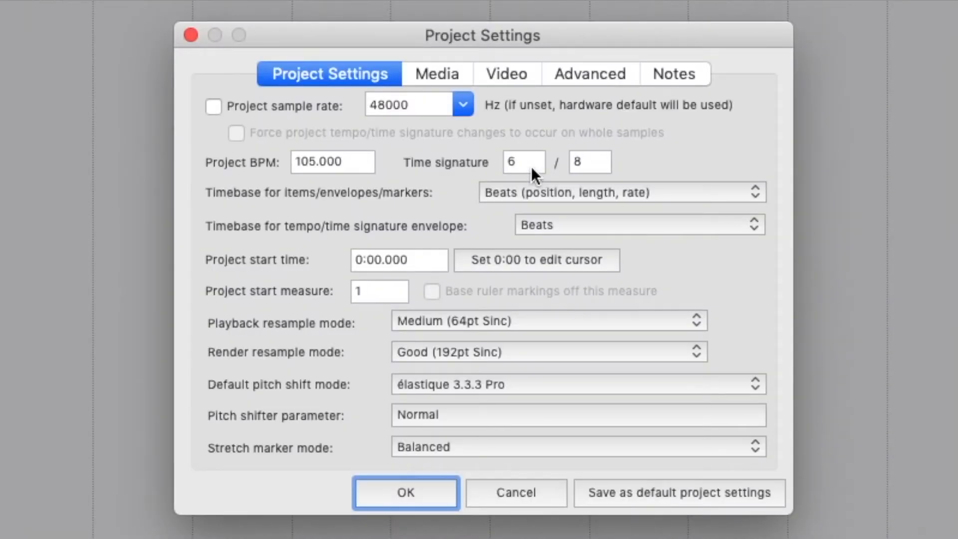
pyautogui.moveTo(531, 166); pyautogui.dragTo(503, 163)
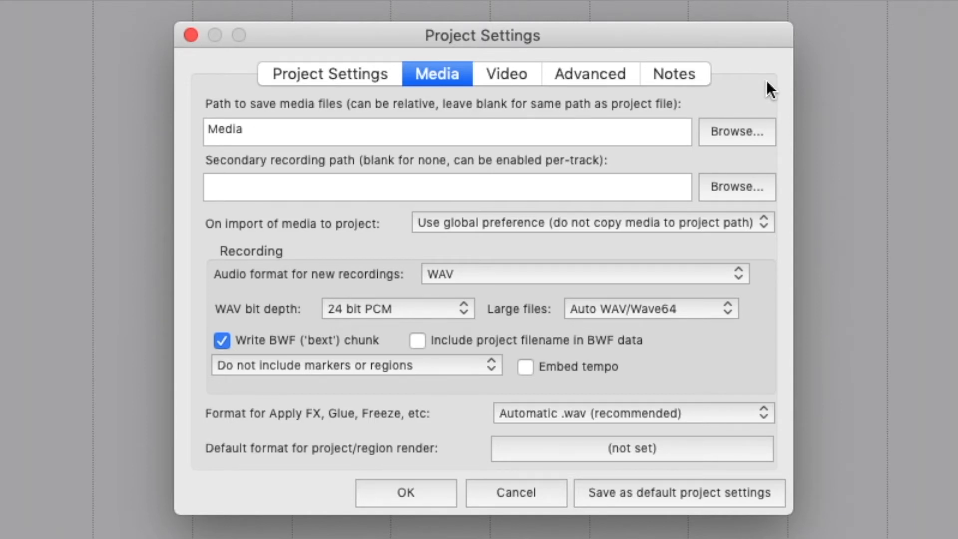
pyautogui.doubleClick(236, 125)
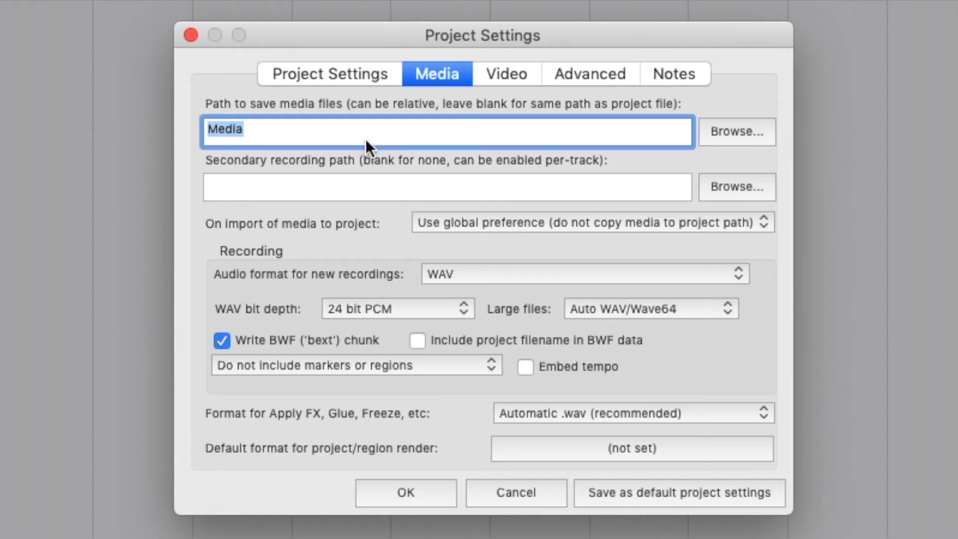
pyautogui.click(244, 127)
pyautogui.click(714, 92)
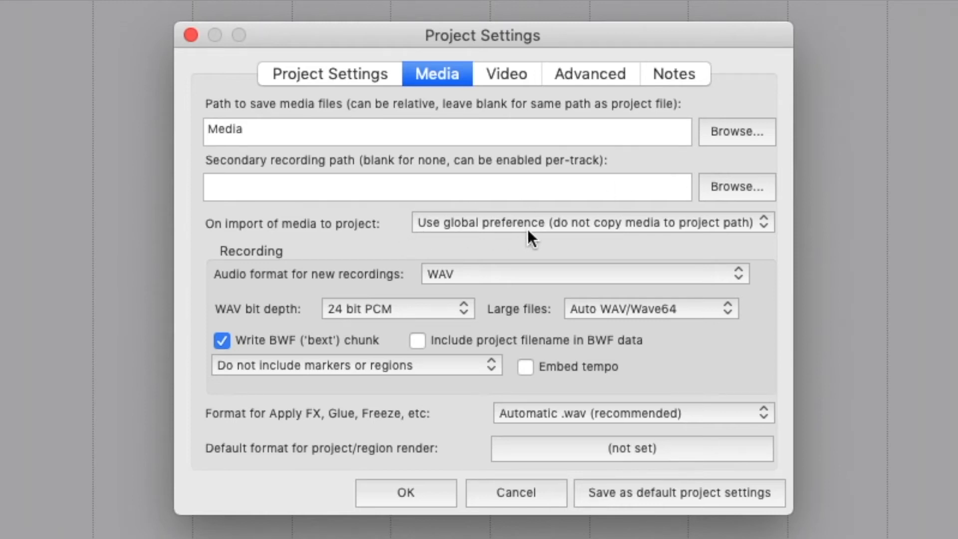
pyautogui.click(572, 222)
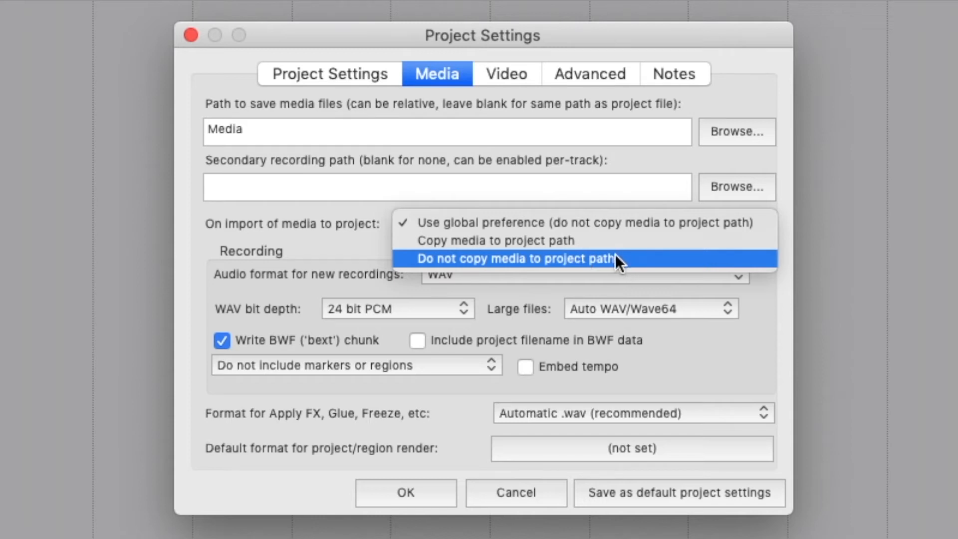
pyautogui.click(549, 220)
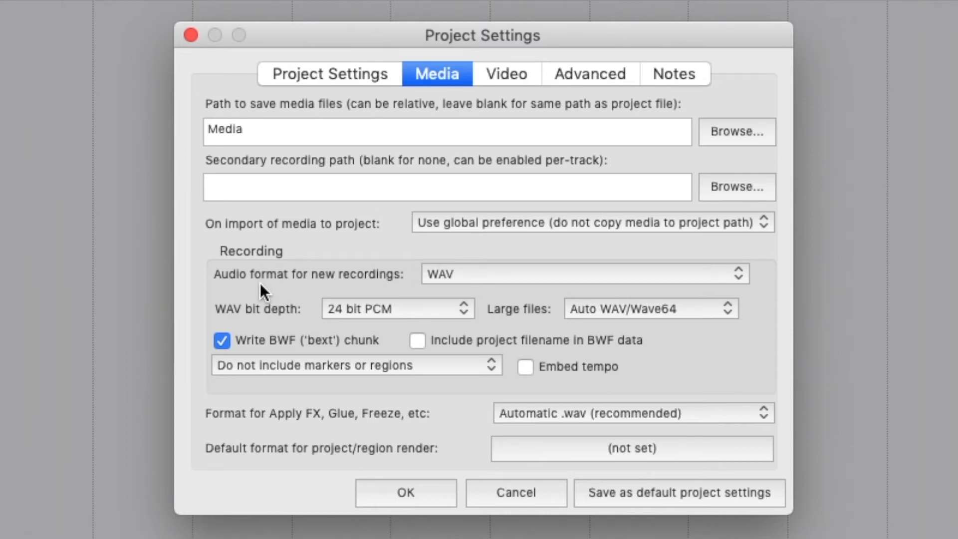
# - Review the available audio formats for new recordings and keep WAV
pyautogui.click(483, 276)
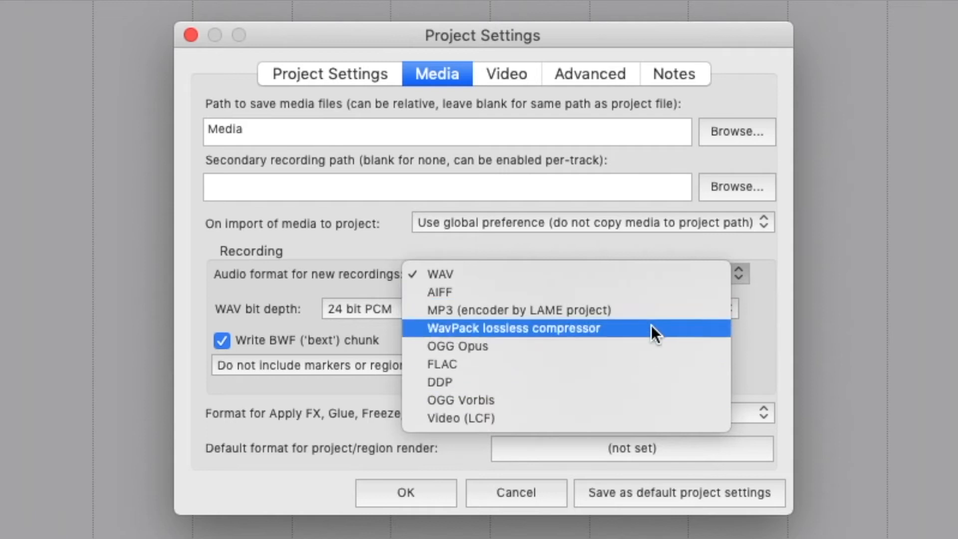
pyautogui.click(735, 274)
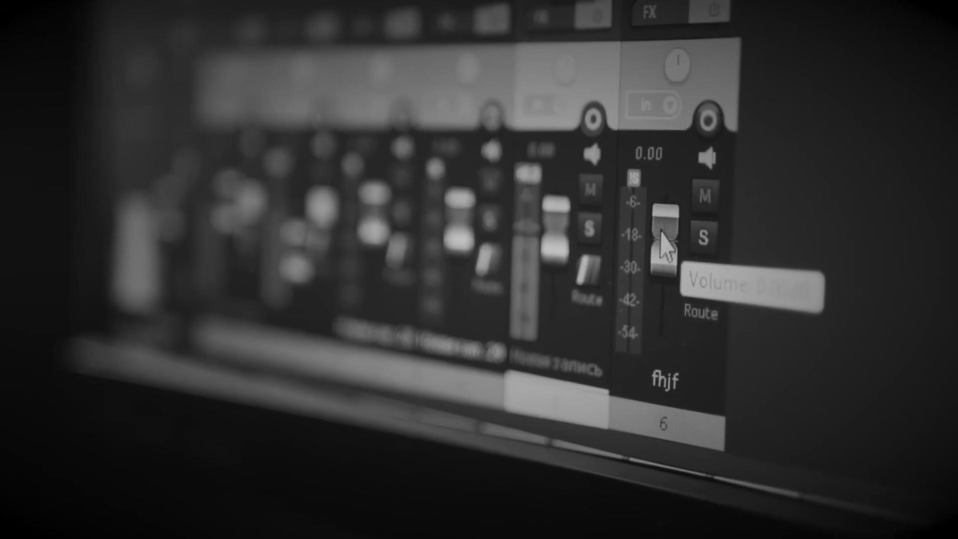
pyautogui.moveTo(663, 244); pyautogui.dragTo(664, 334)
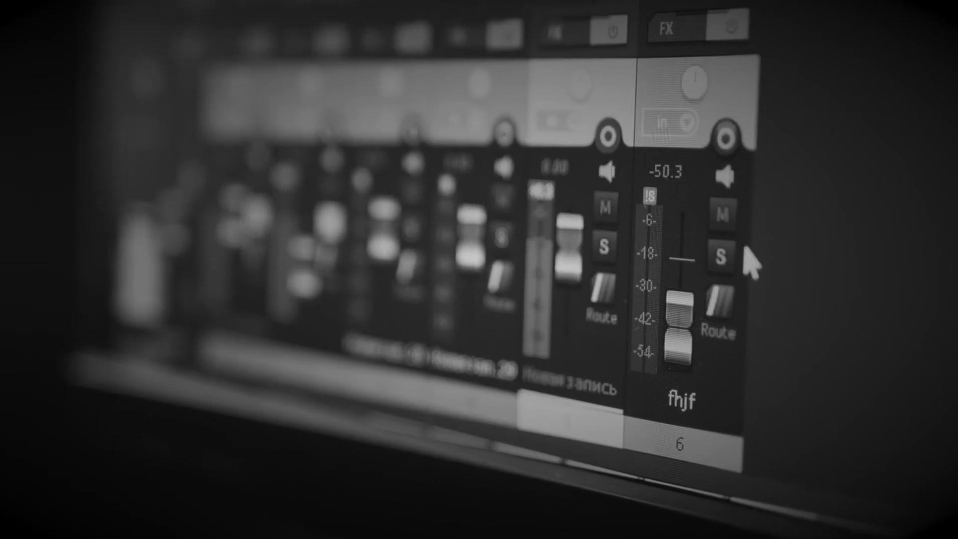
pyautogui.click(733, 204)
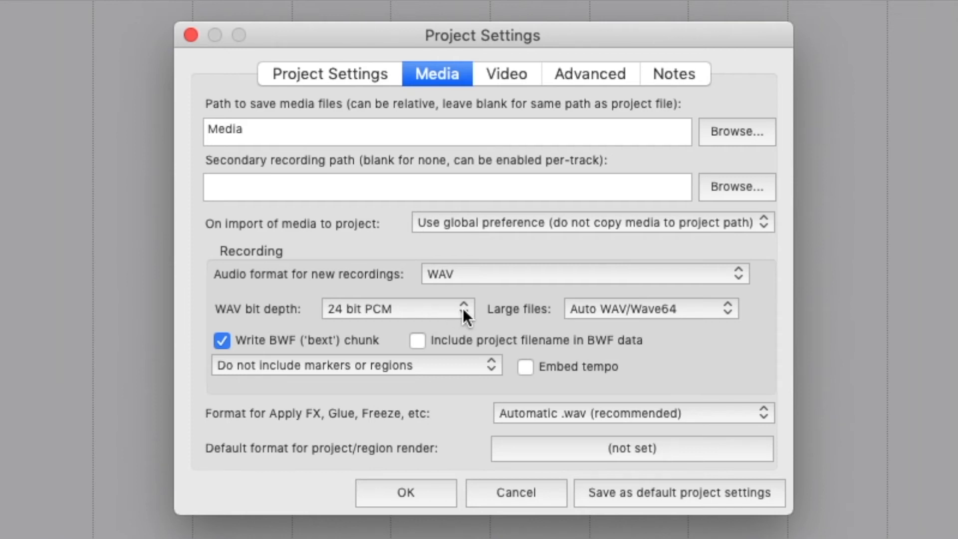
# - Set the WAV bit depth for new recordings to 24 bit PCM
pyautogui.click(462, 307)
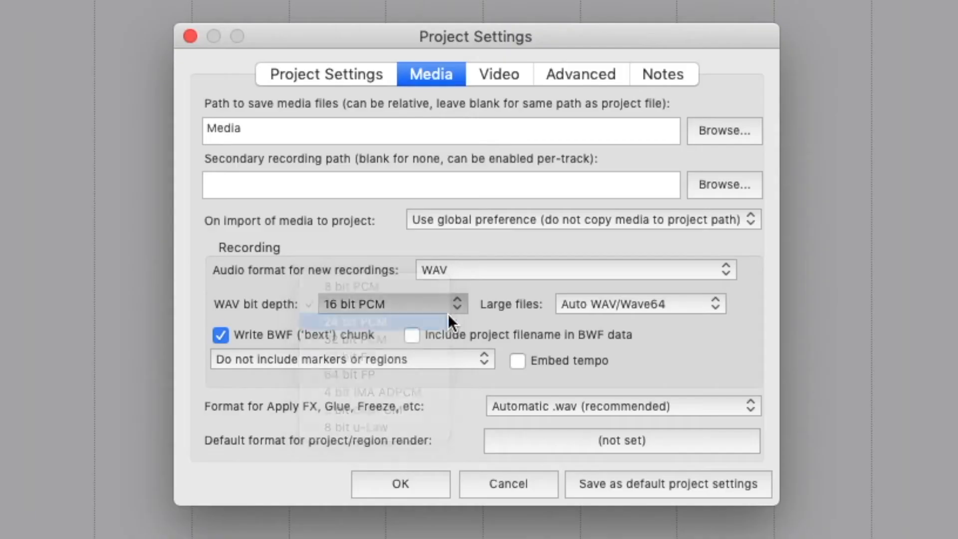
pyautogui.click(447, 319)
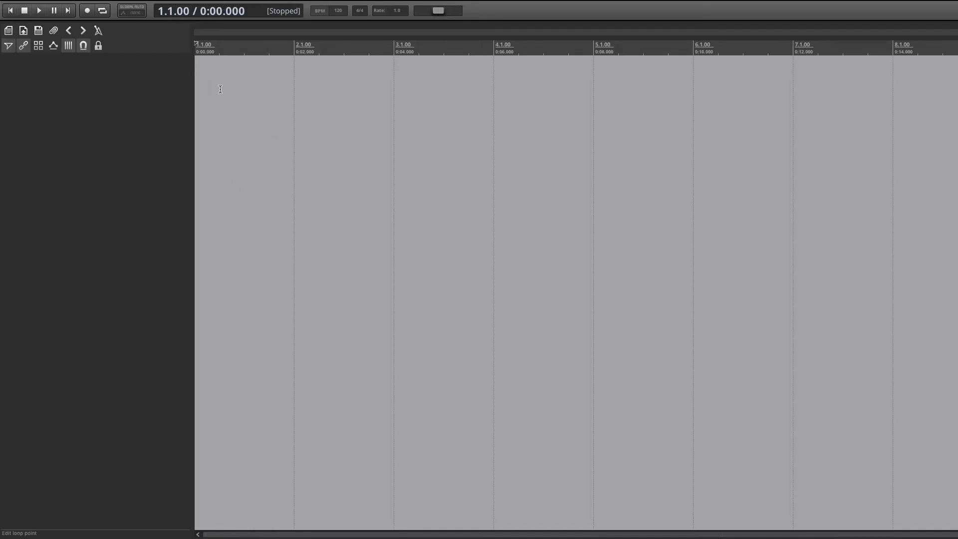
# - Import Sample.wav at the project start, adjusting the media to the project tempo
pyautogui.press('Insert')
pyautogui.doubleClick(574, 117)
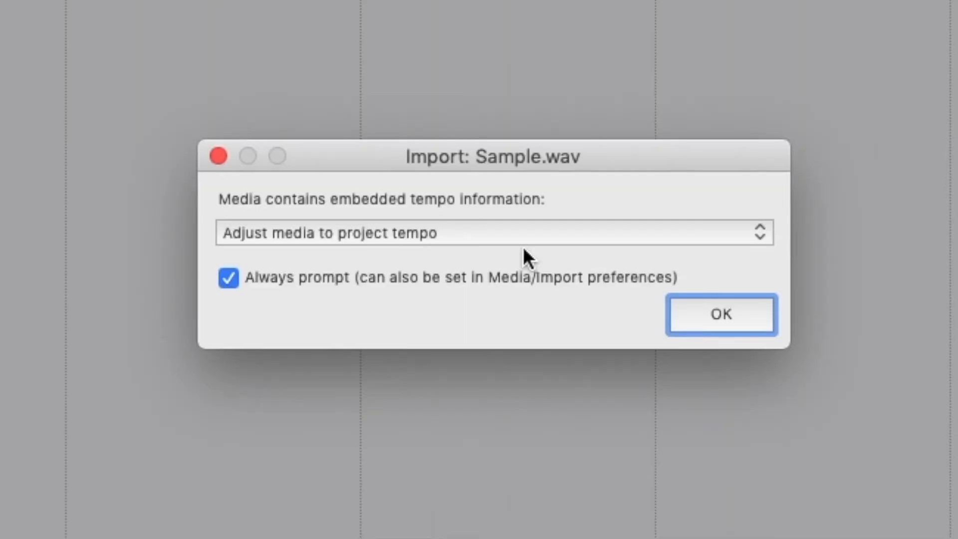
pyautogui.click(643, 187)
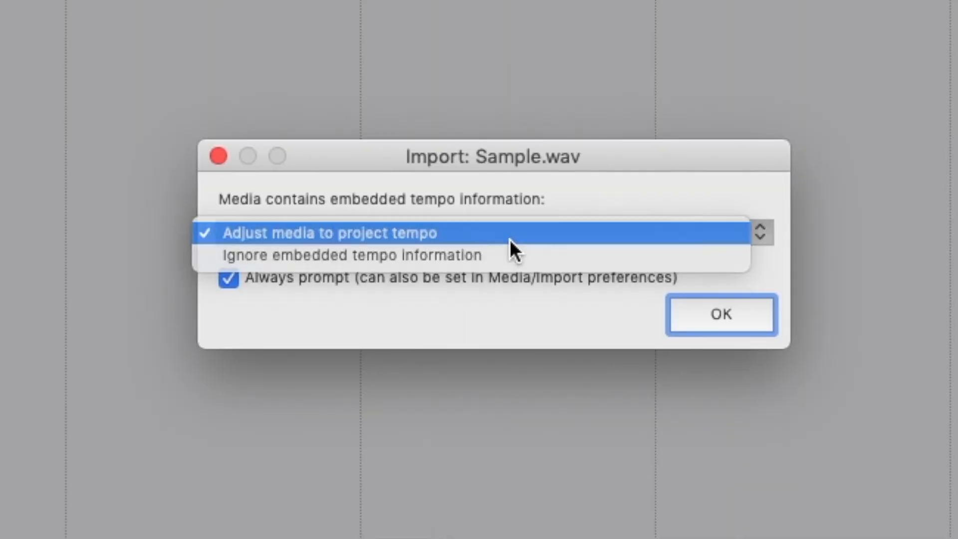
pyautogui.click(510, 238)
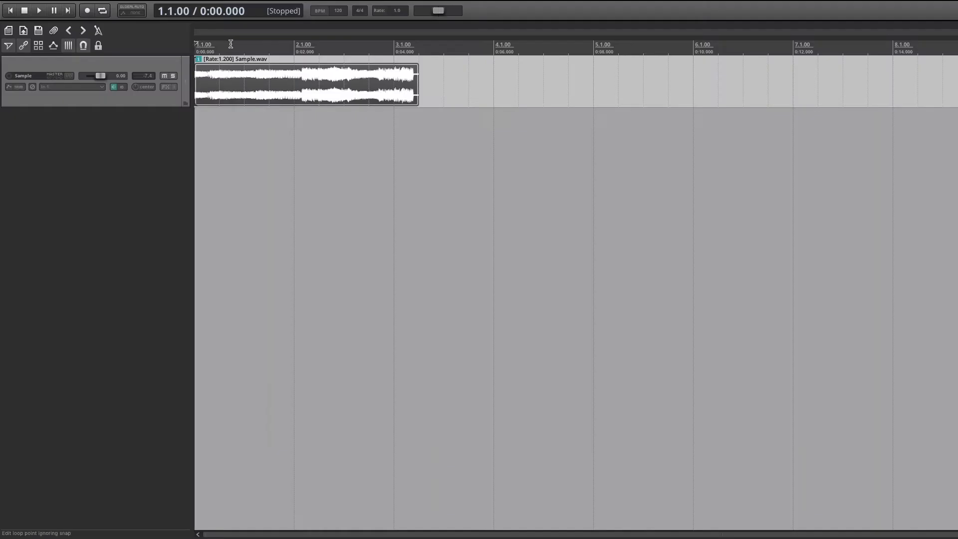
# - Import Sample.wav again on a second track, ignoring its embedded tempo information, to compare the two item lengths
pyautogui.press('Insert')
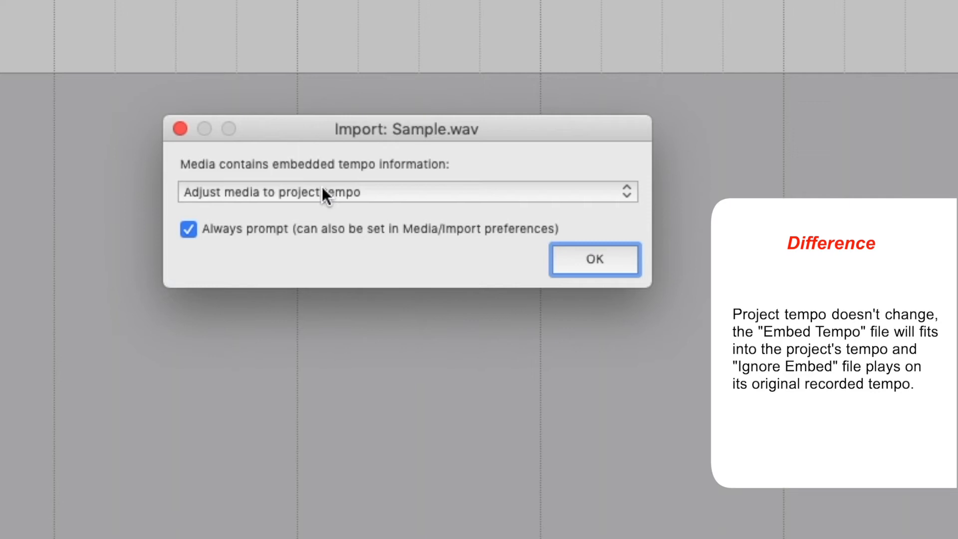
pyautogui.click(322, 188)
pyautogui.click(312, 208)
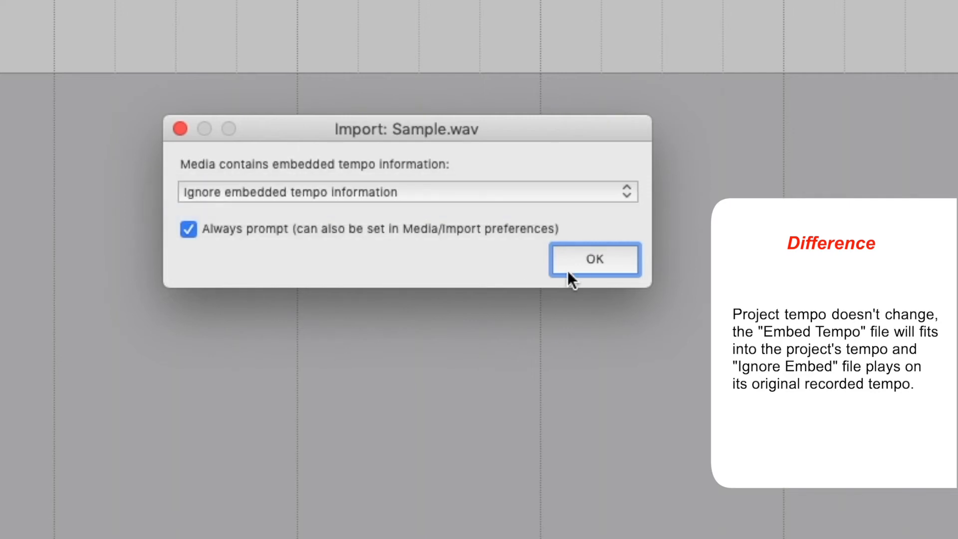
pyautogui.click(568, 271)
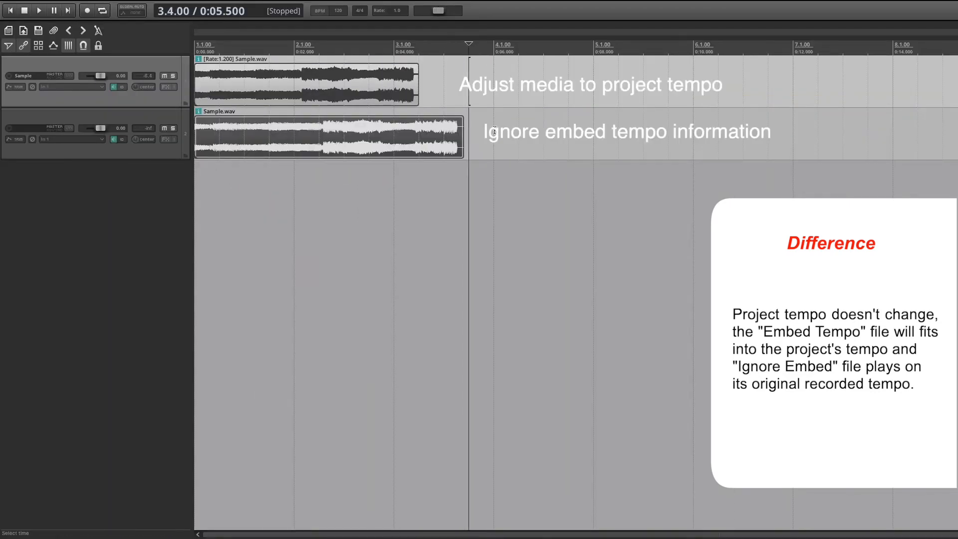
pyautogui.click(494, 132)
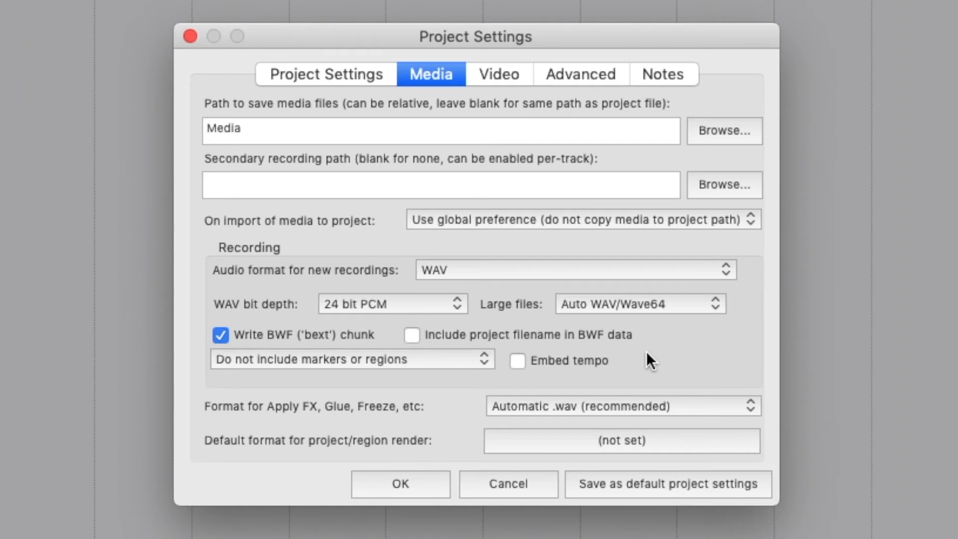
# - View the project's video settings, close them and import the PP Test_ PP_Mixing.mp4 video onto Track 1
pyautogui.click(507, 73)
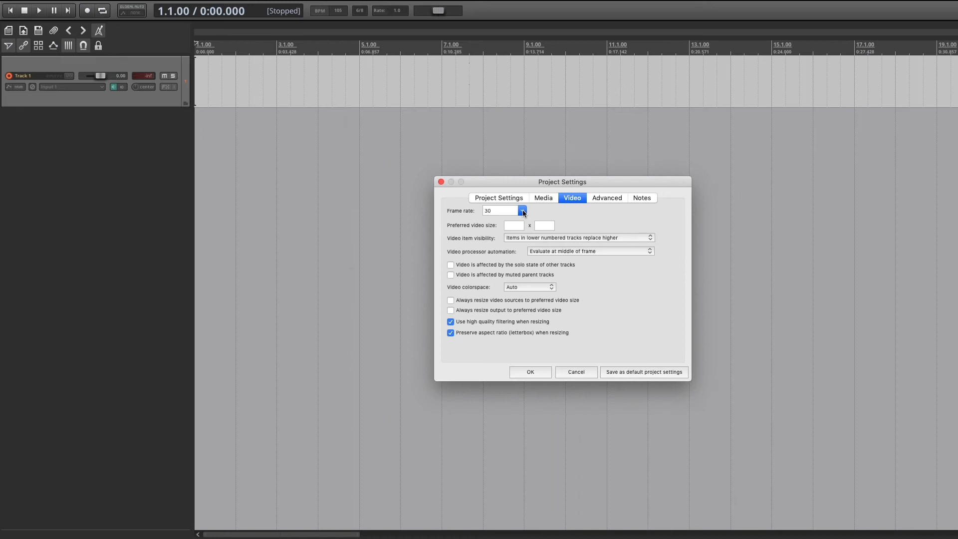
pyautogui.click(440, 183)
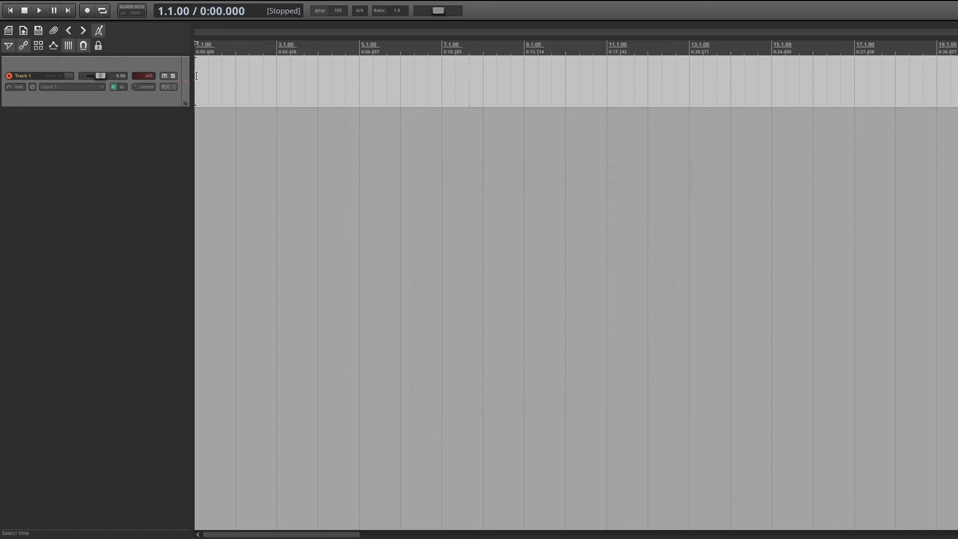
pyautogui.click(139, 5)
pyautogui.click(150, 19)
pyautogui.click(812, 292)
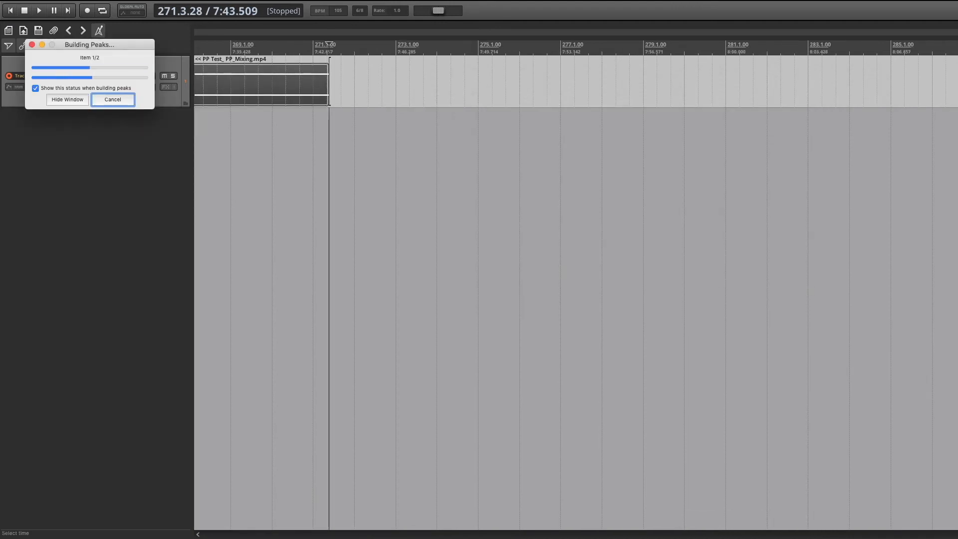
pyautogui.click(469, 334)
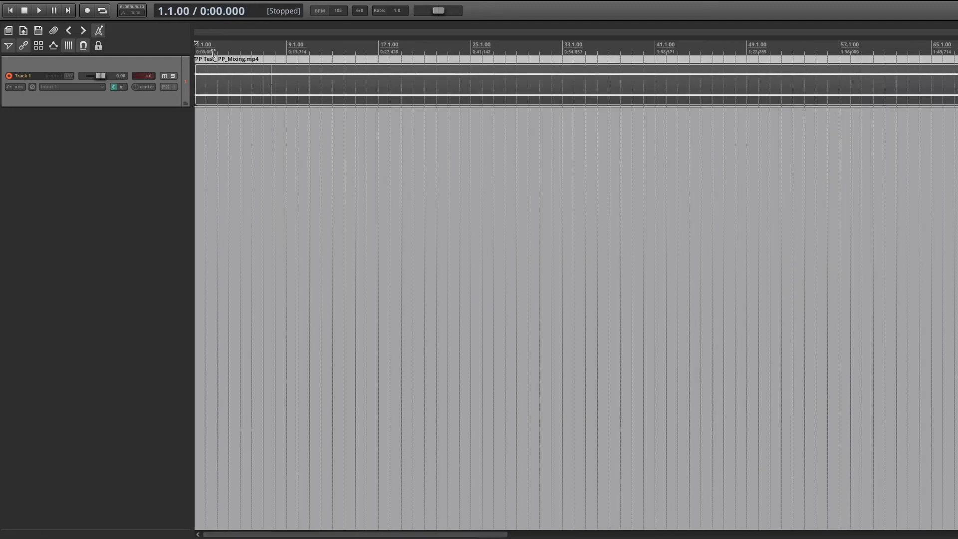
# - Turn off the metronome and open the Video window, placing it below Track 1
pyautogui.click(99, 31)
pyautogui.click(114, 5)
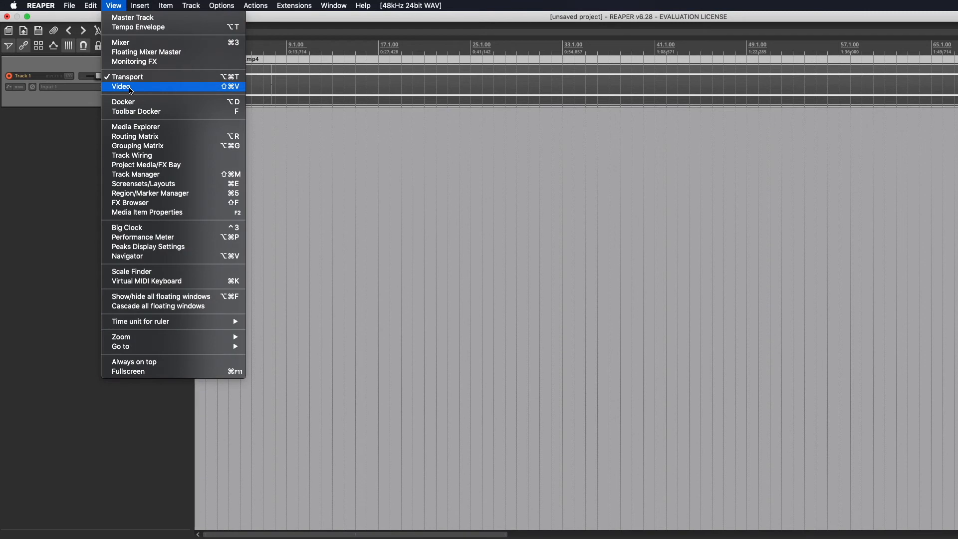
pyautogui.click(130, 88)
pyautogui.moveTo(588, 178); pyautogui.dragTo(504, 129)
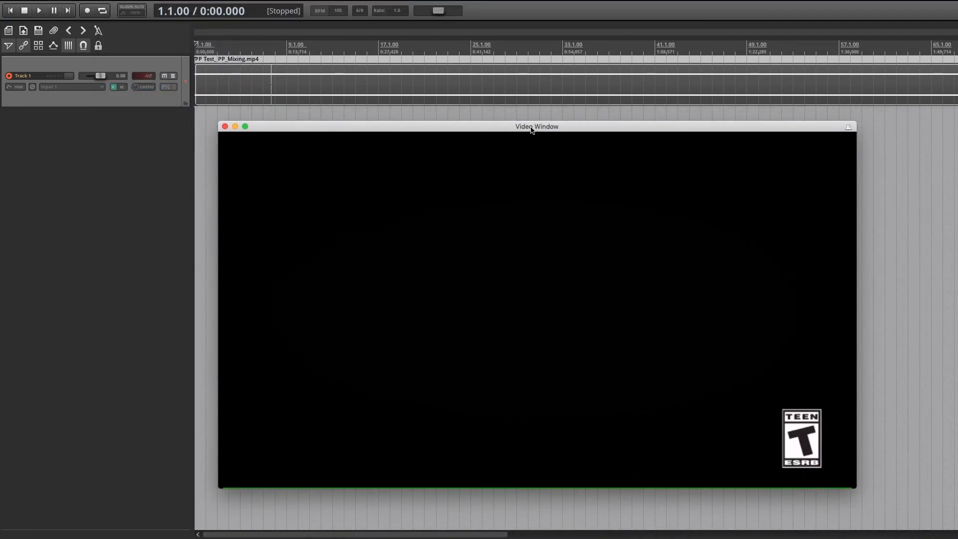
# - Play the imported video briefly from bar 25 and stop playback
pyautogui.click(471, 59)
pyautogui.press('space')
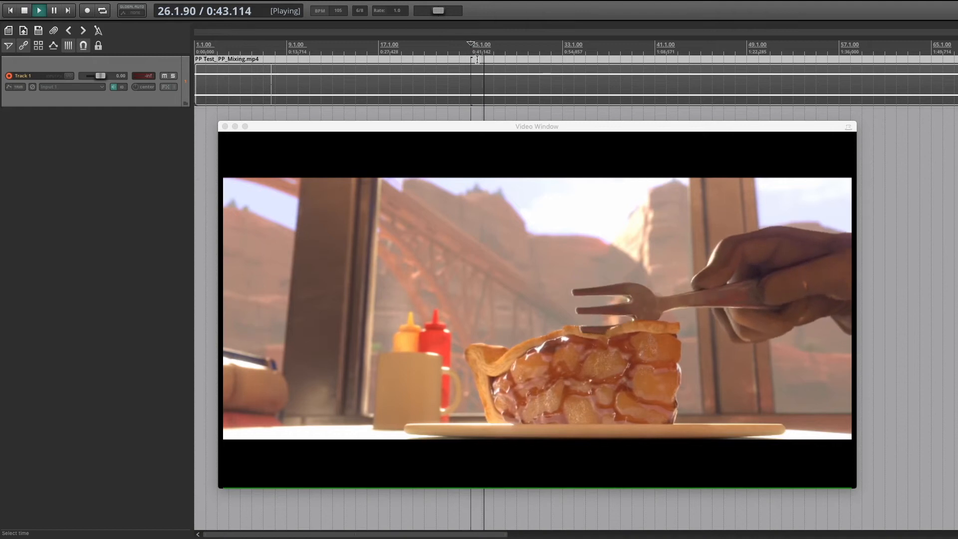
pyautogui.press('space')
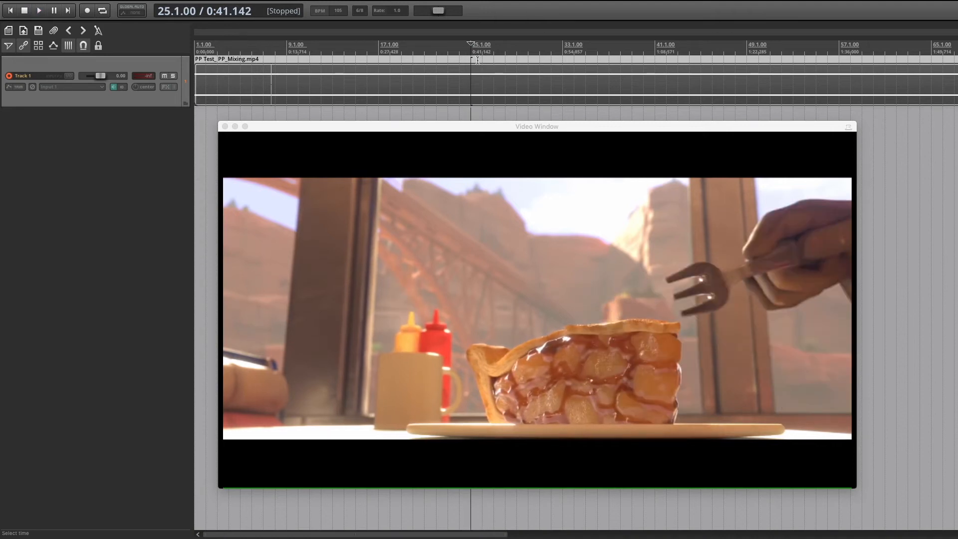
# - Mute and unmute Track 1, and lower its volume to -inf dB before resetting it to 0.00 dB
pyautogui.click(164, 77)
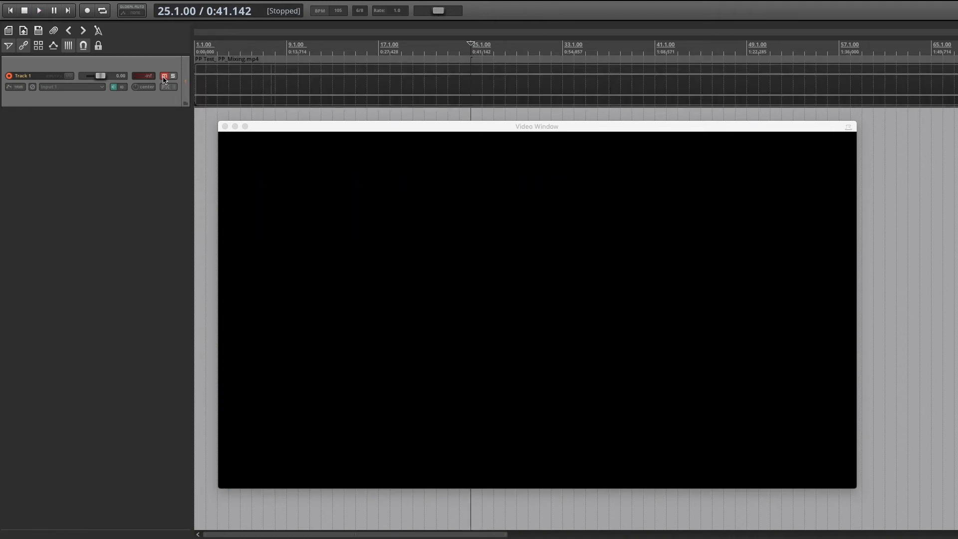
pyautogui.click(164, 77)
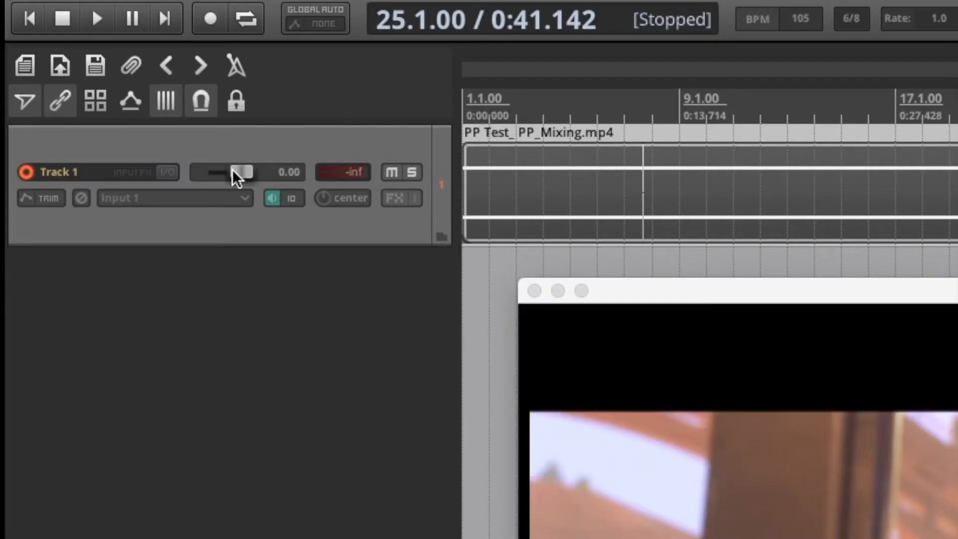
pyautogui.moveTo(234, 171); pyautogui.dragTo(193, 172)
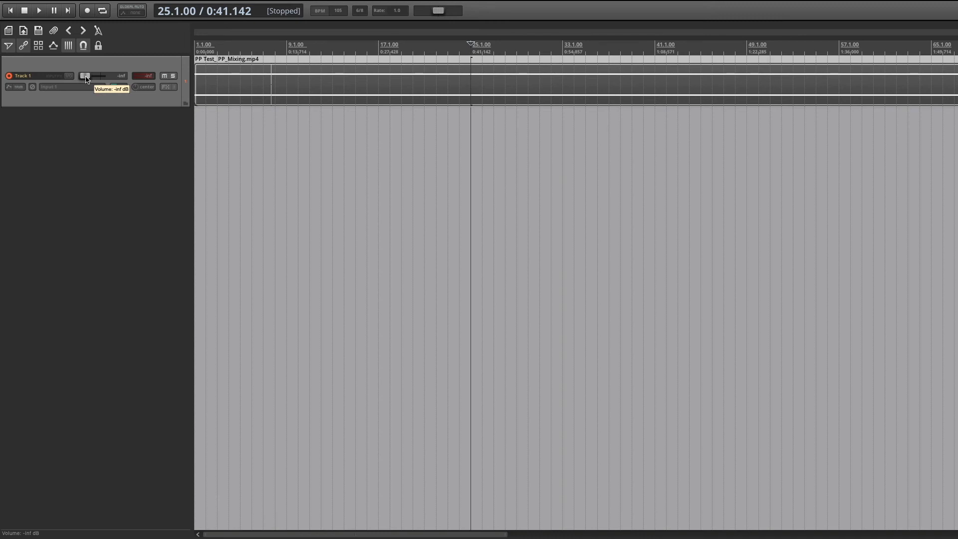
pyautogui.doubleClick(86, 79)
# - Inspect the source properties of the PP Test_ PP_Mixing.mp4 item for its video frame rate, and close its properties
pyautogui.click(478, 70)
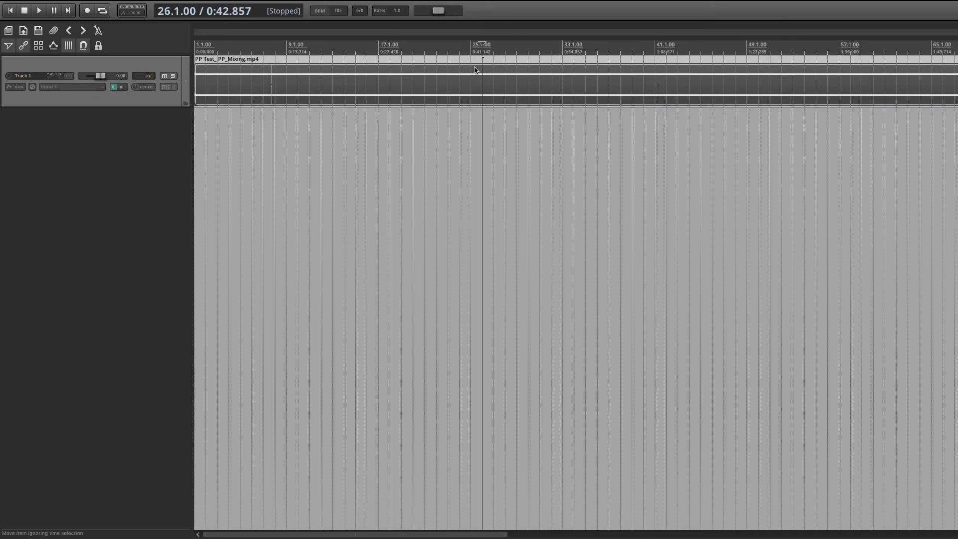
pyautogui.click(378, 50)
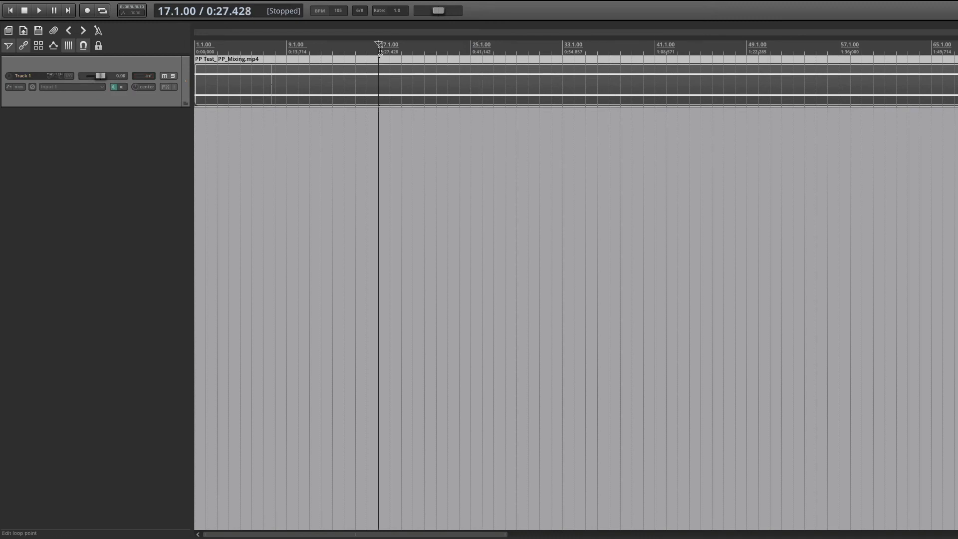
pyautogui.doubleClick(391, 86)
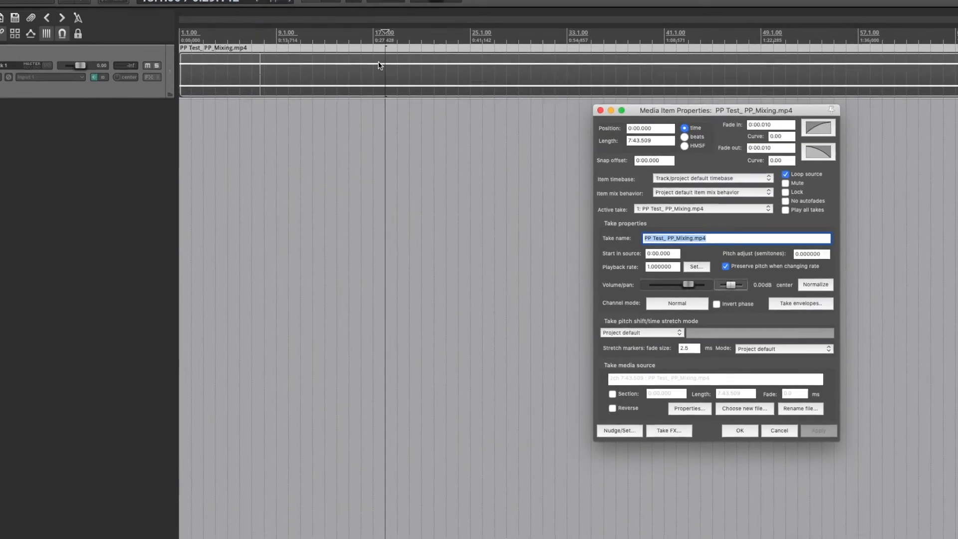
pyautogui.moveTo(707, 108); pyautogui.dragTo(582, 118)
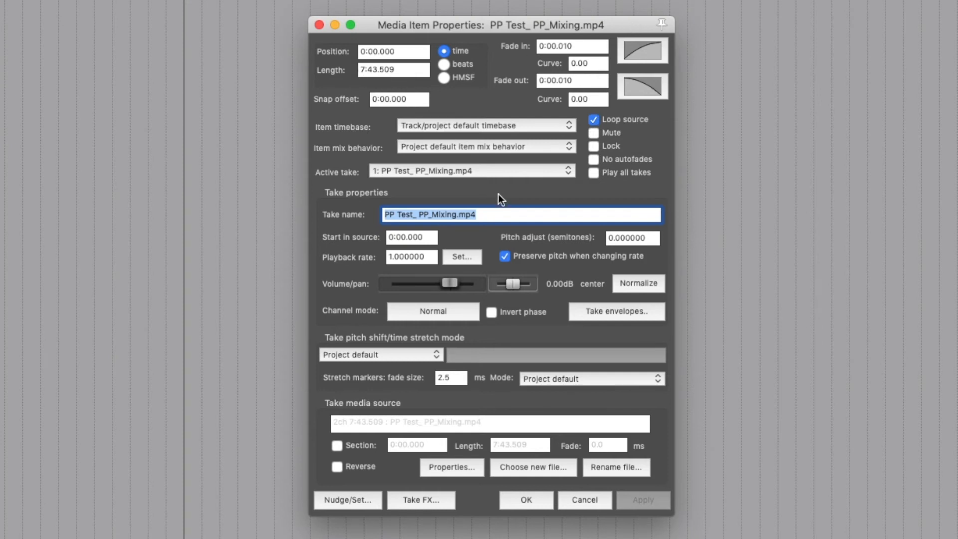
pyautogui.click(452, 467)
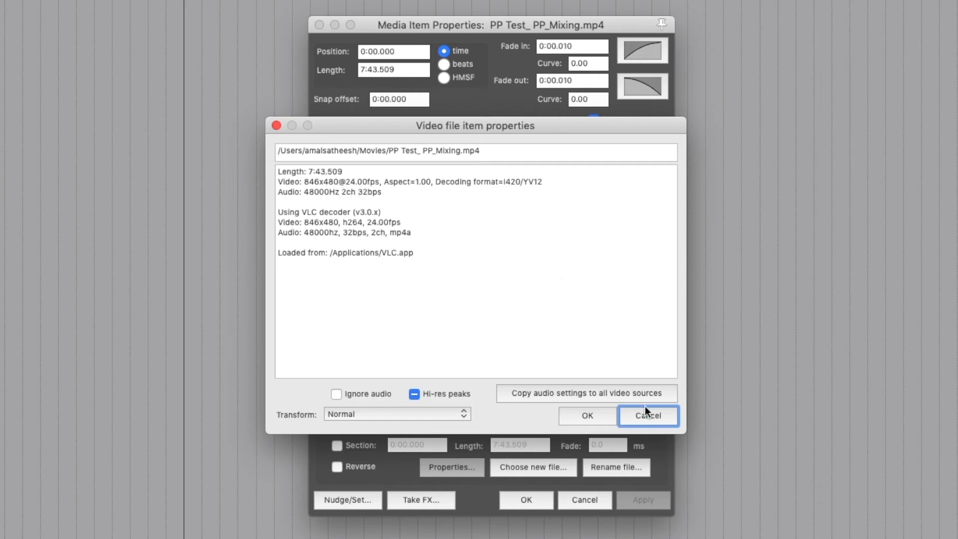
pyautogui.click(594, 420)
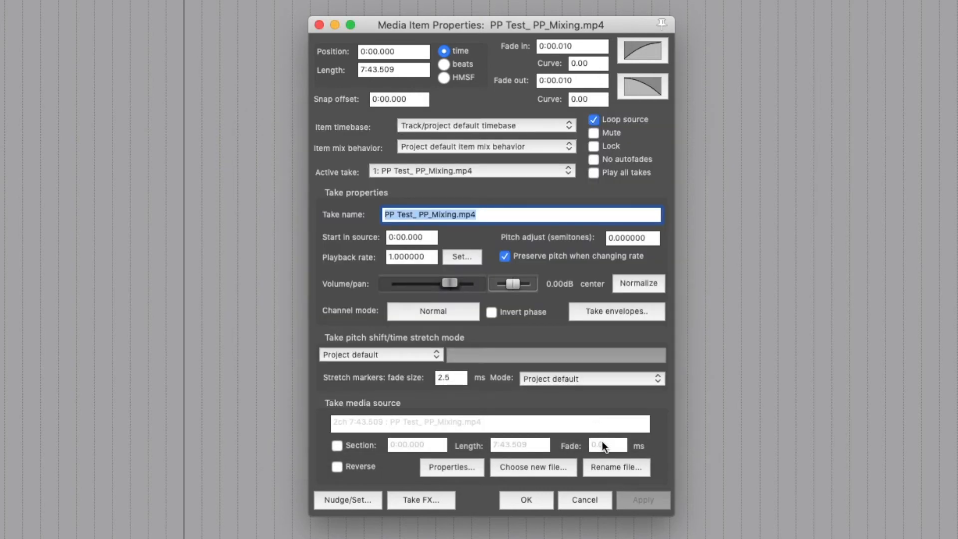
pyautogui.click(318, 27)
# - Set the project's video frame rate to 24 and apply the project settings
pyautogui.hotkey('alt', 'Return')
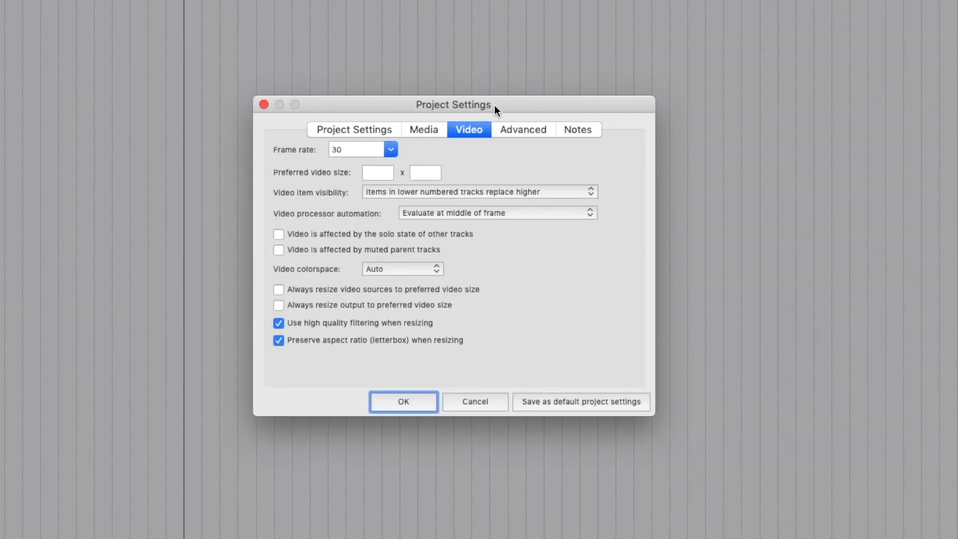
pyautogui.click(391, 149)
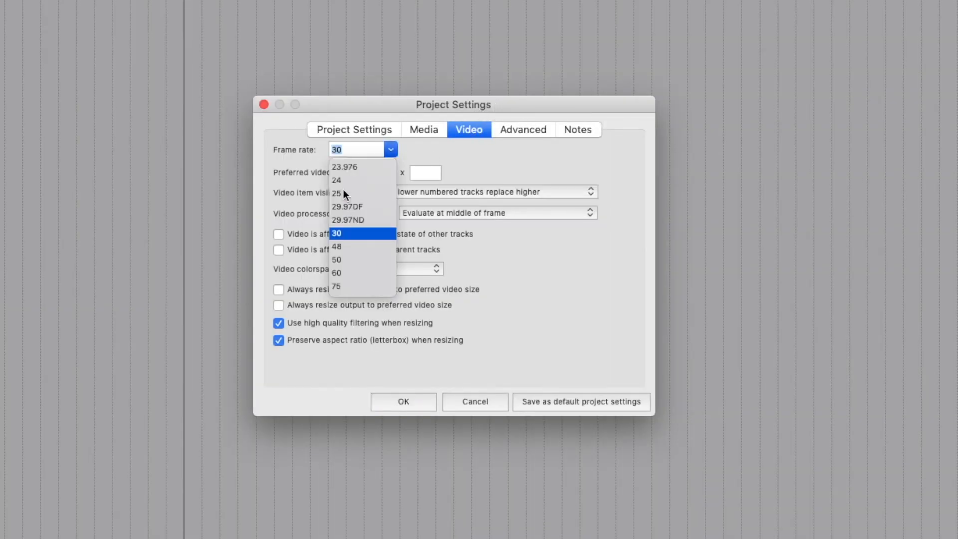
pyautogui.click(350, 178)
pyautogui.click(435, 149)
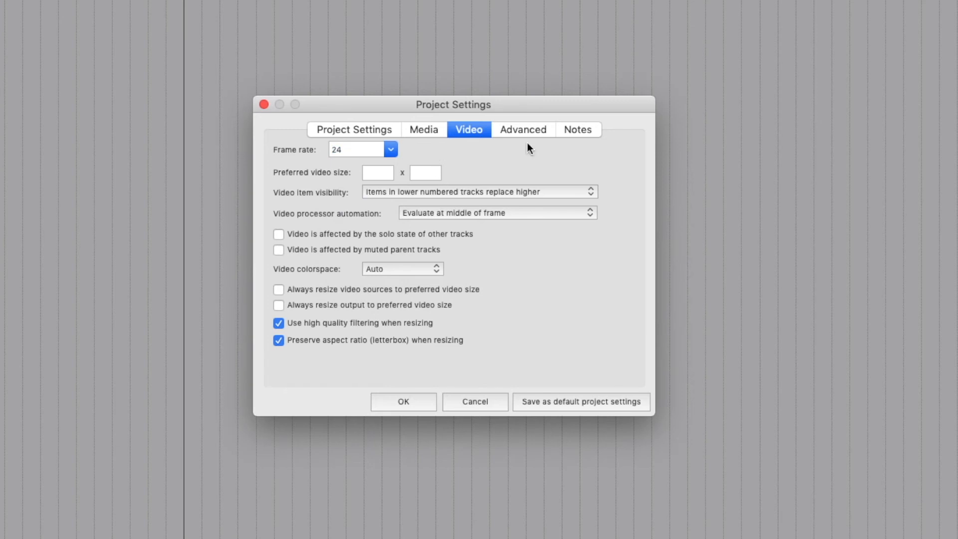
pyautogui.click(412, 400)
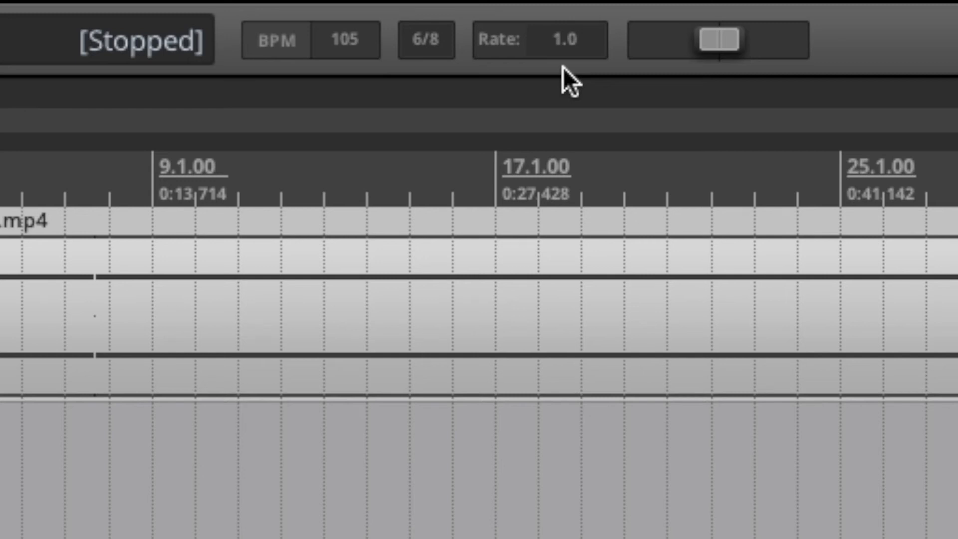
pyautogui.click(496, 180)
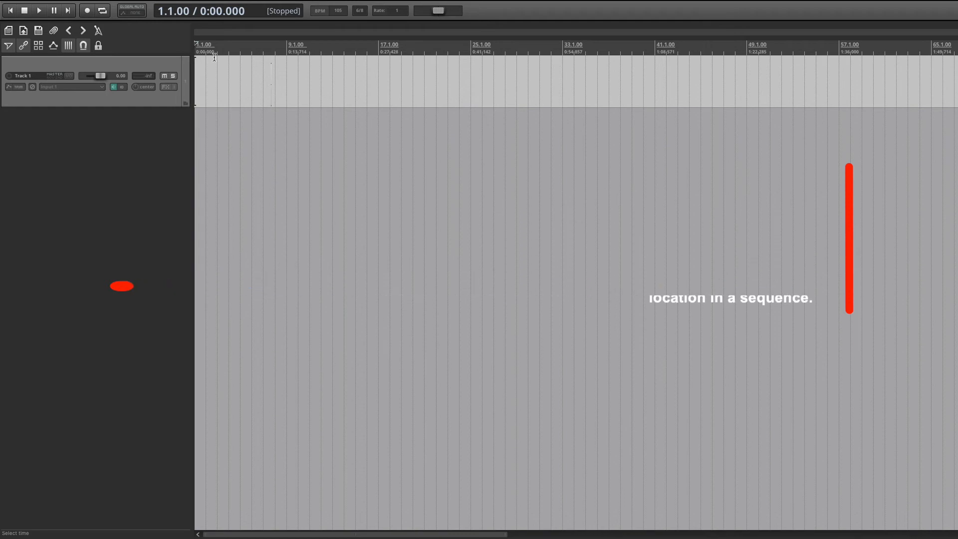
# - Insert timeline markers at bars 9, 17, 25, 33 and 41
pyautogui.click(288, 73)
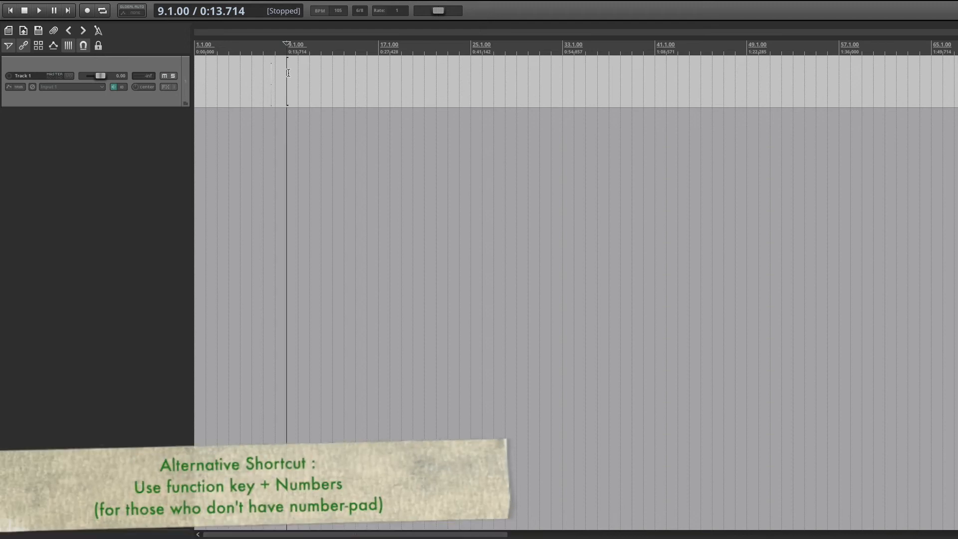
pyautogui.press('m')
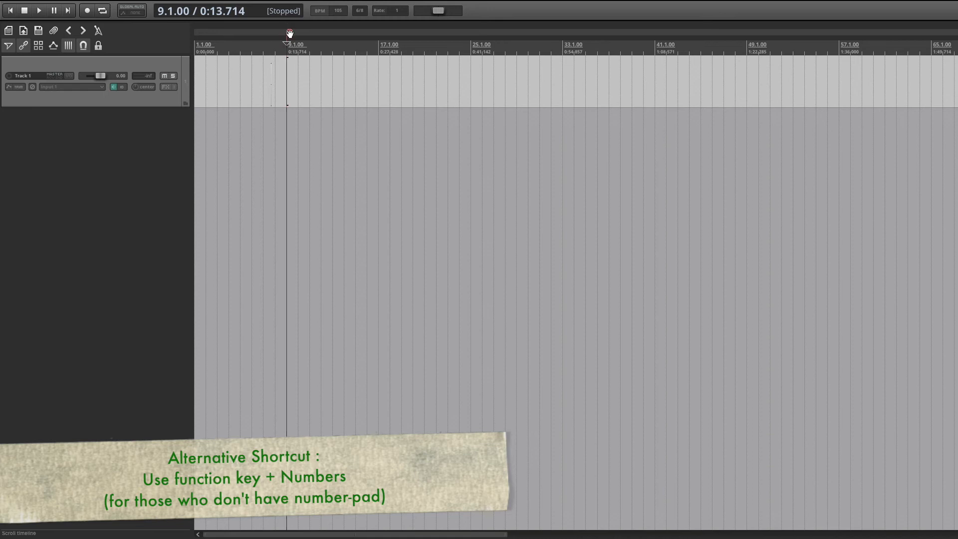
pyautogui.click(378, 52)
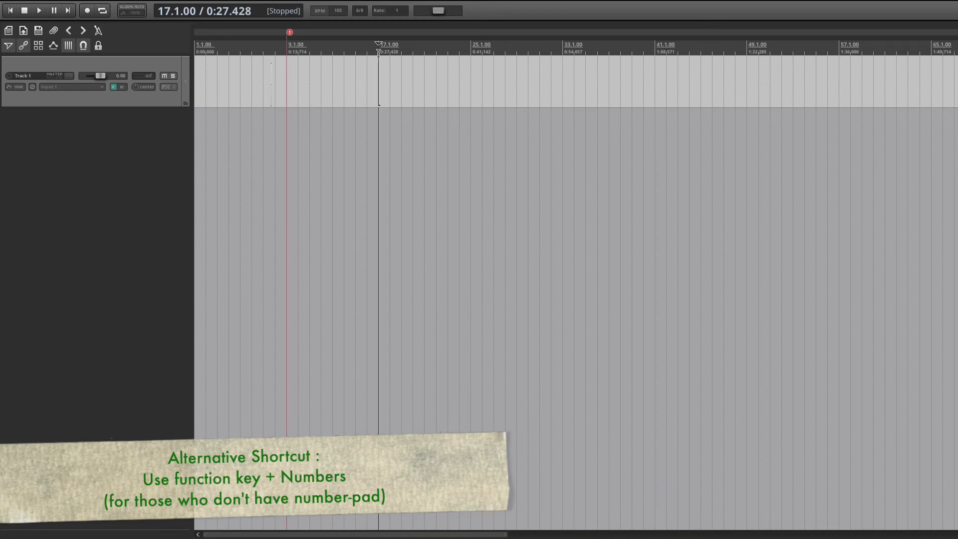
pyautogui.press('m')
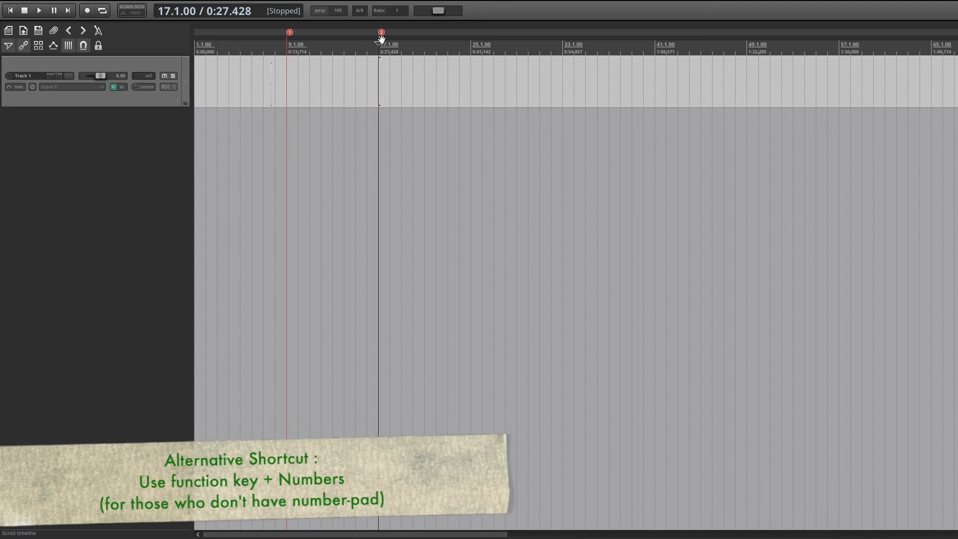
pyautogui.click(471, 48)
pyautogui.press('m')
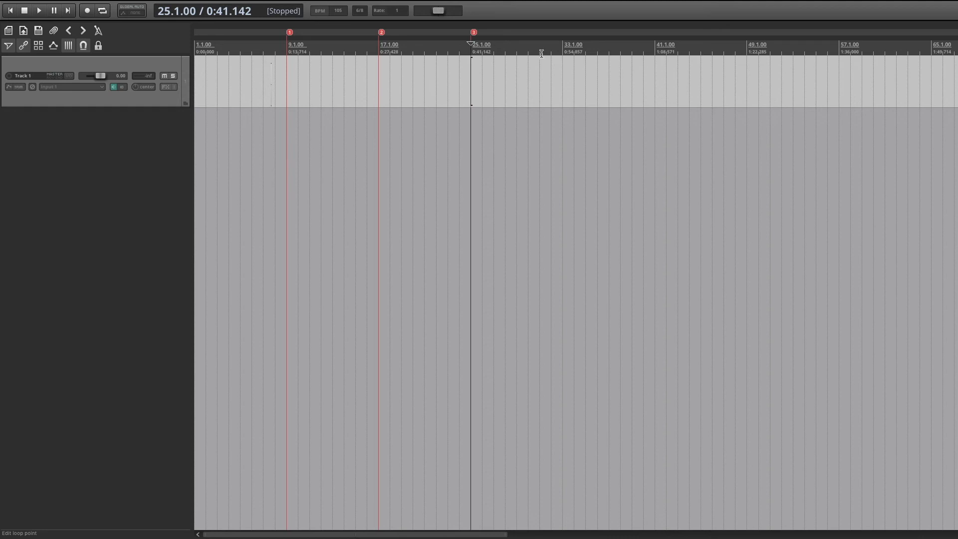
pyautogui.click(563, 47)
pyautogui.press('m')
pyautogui.click(654, 47)
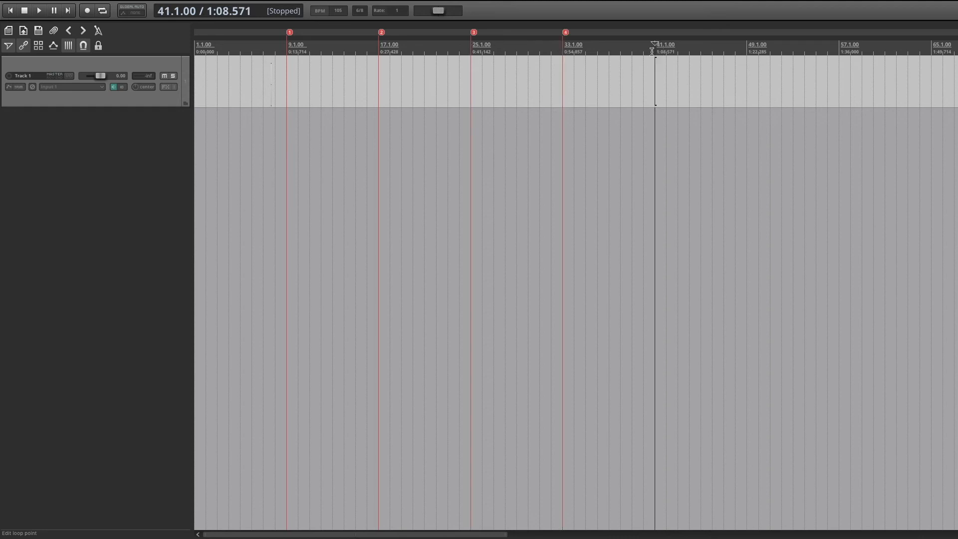
pyautogui.press('m')
# - Name marker 1 at bar 9 "Correction" and set its color to green
pyautogui.click(286, 48)
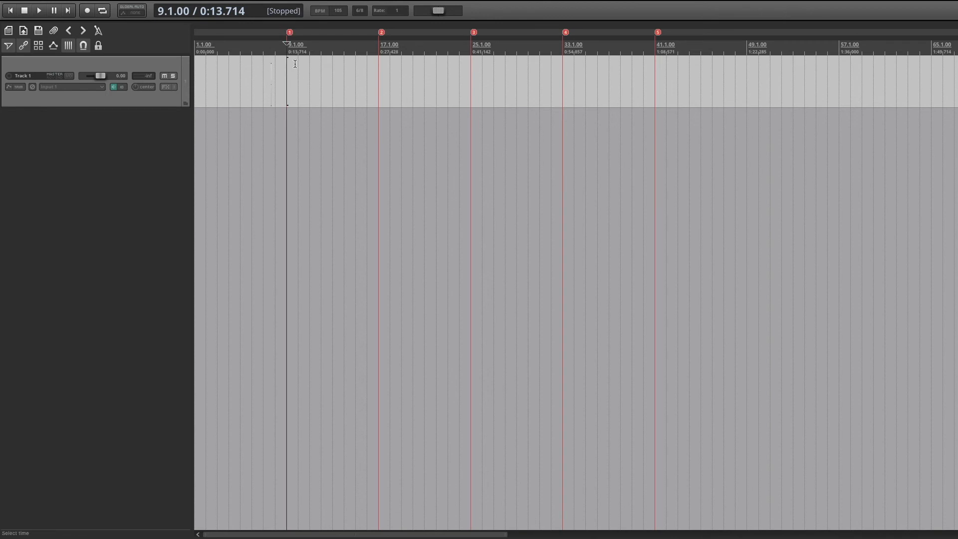
pyautogui.doubleClick(290, 33)
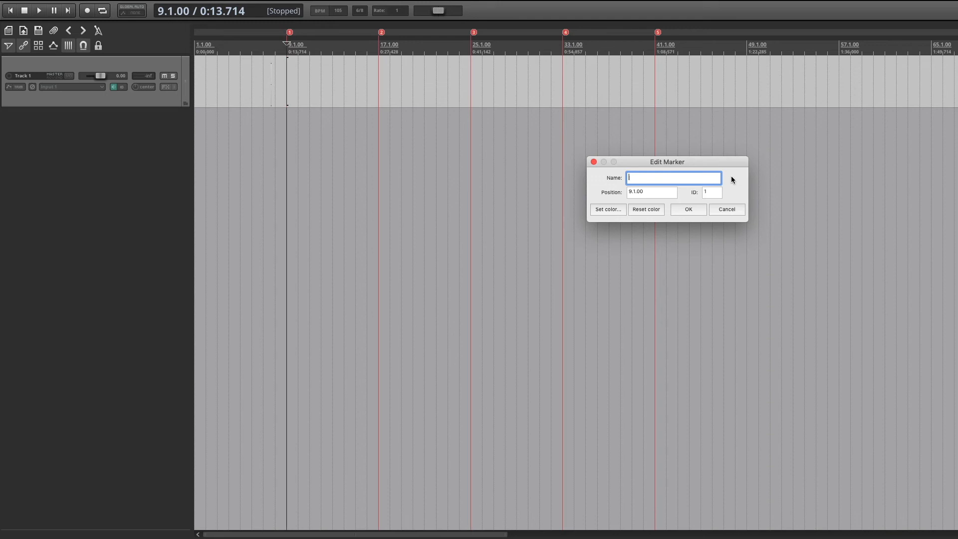
pyautogui.write('Correction')
pyautogui.click(595, 207)
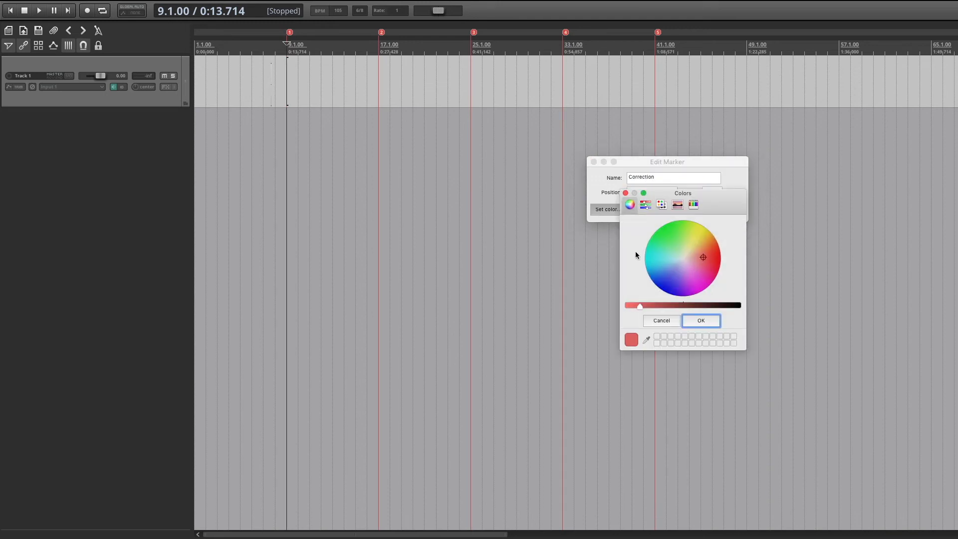
pyautogui.click(673, 238)
pyautogui.click(686, 320)
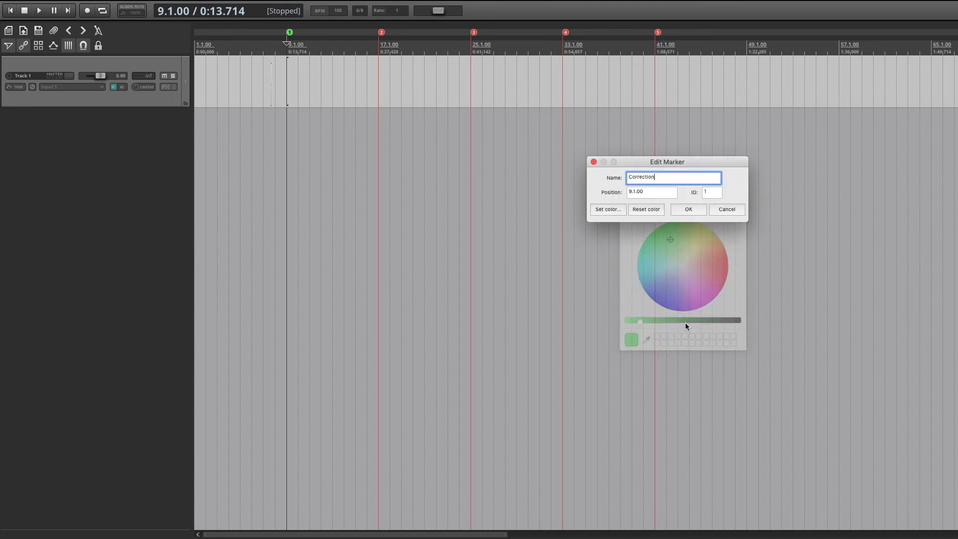
pyautogui.click(688, 209)
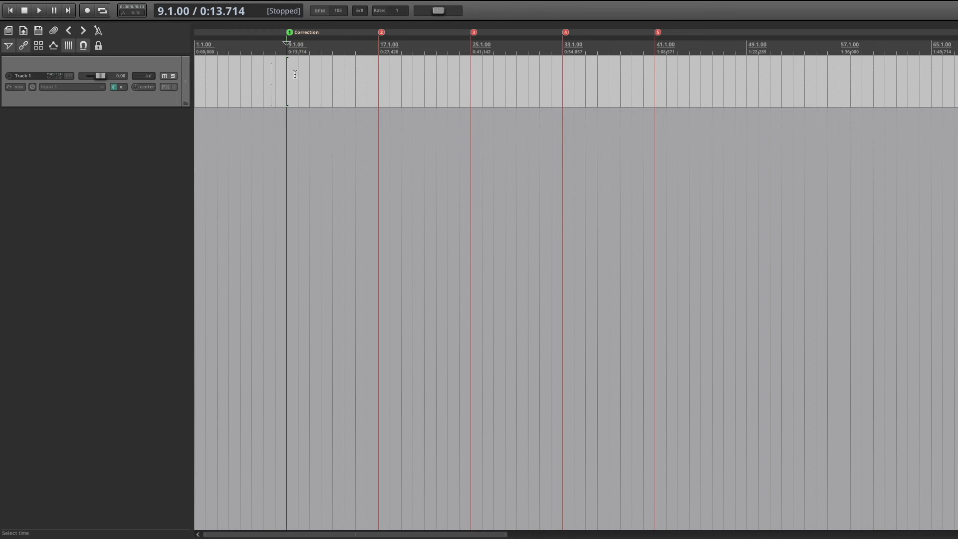
# - Step the edit cursor forward marker by marker from marker 1 to marker 5
pyautogui.press(']')
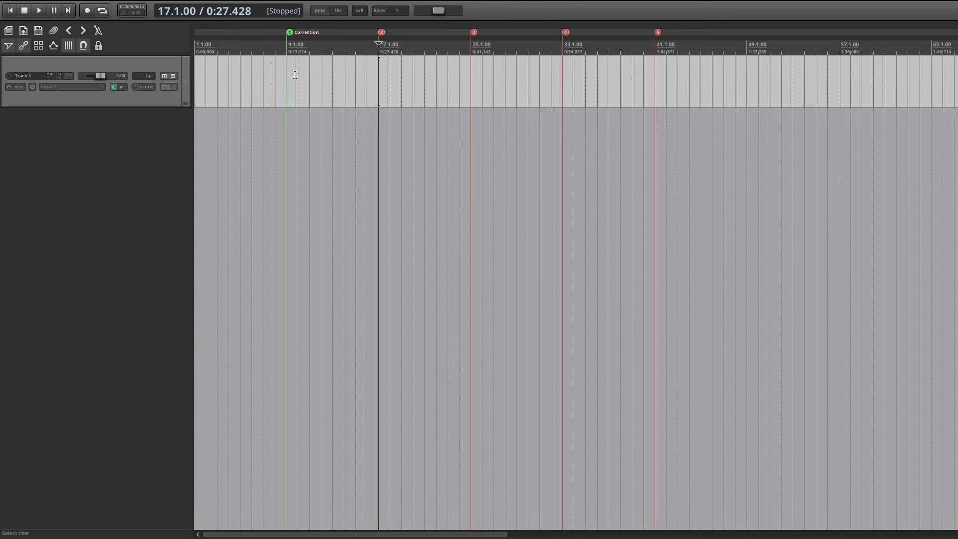
pyautogui.press(']')
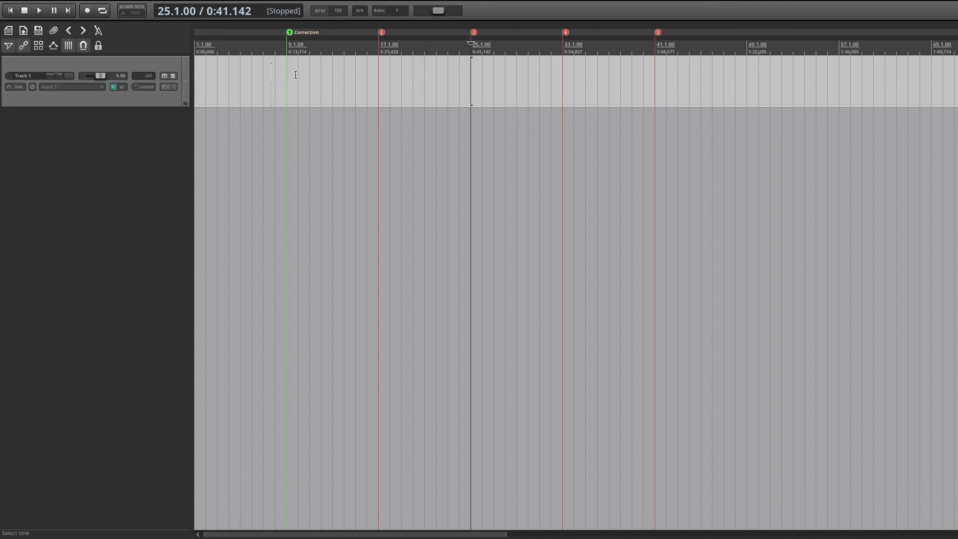
pyautogui.press(']')
pyautogui.press(']')
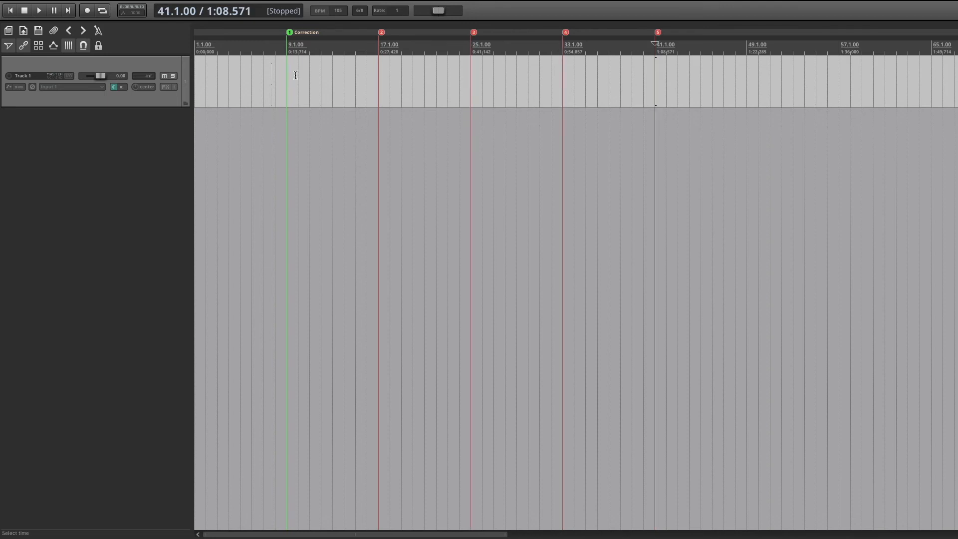
# - Jump the edit cursor directly to markers 1, 3, 2 and 5 in that order
pyautogui.press('1')
pyautogui.press('3')
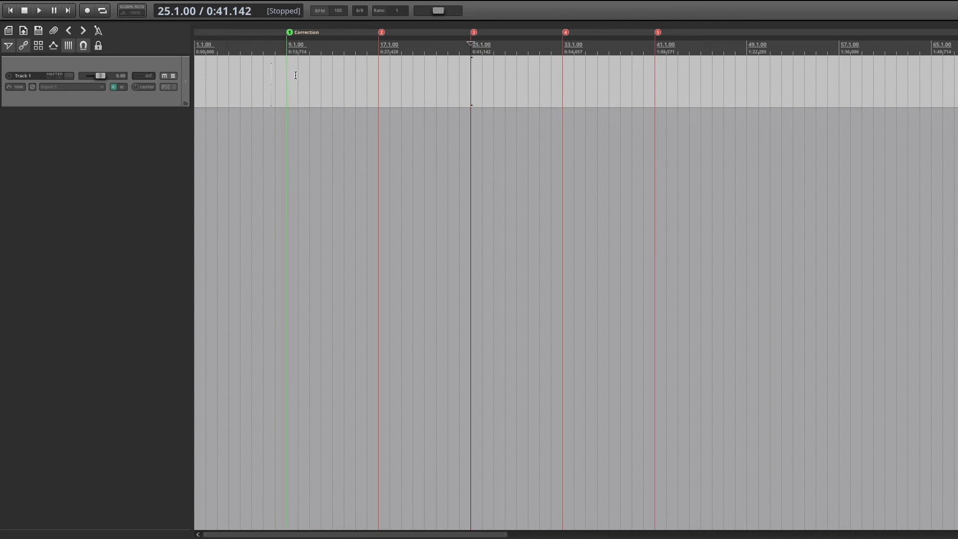
pyautogui.press('2')
pyautogui.press('5')
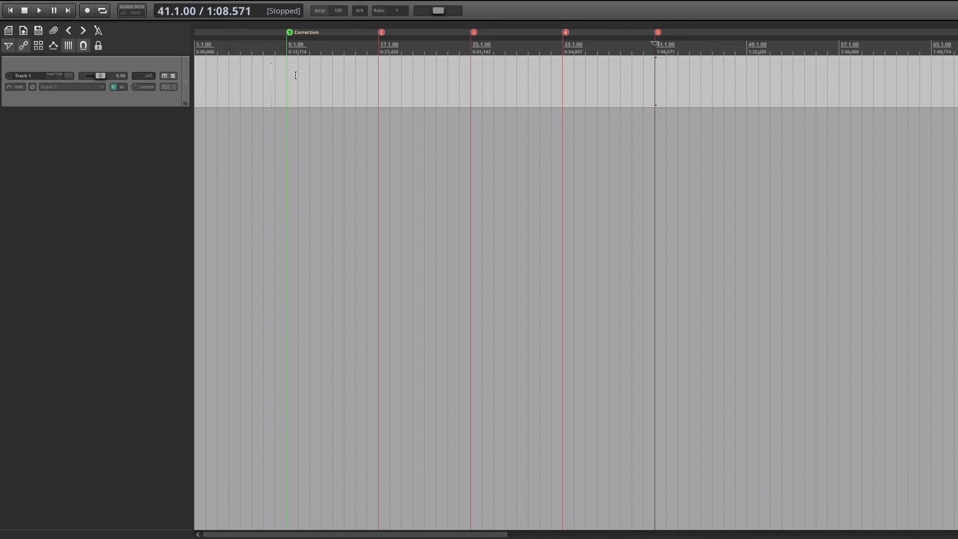
# - Remove all the markers from the timeline, starting with marker 5 at bar 41 and working backwards
pyautogui.keyDown('alt'); pyautogui.click(657, 32); pyautogui.keyUp('alt')
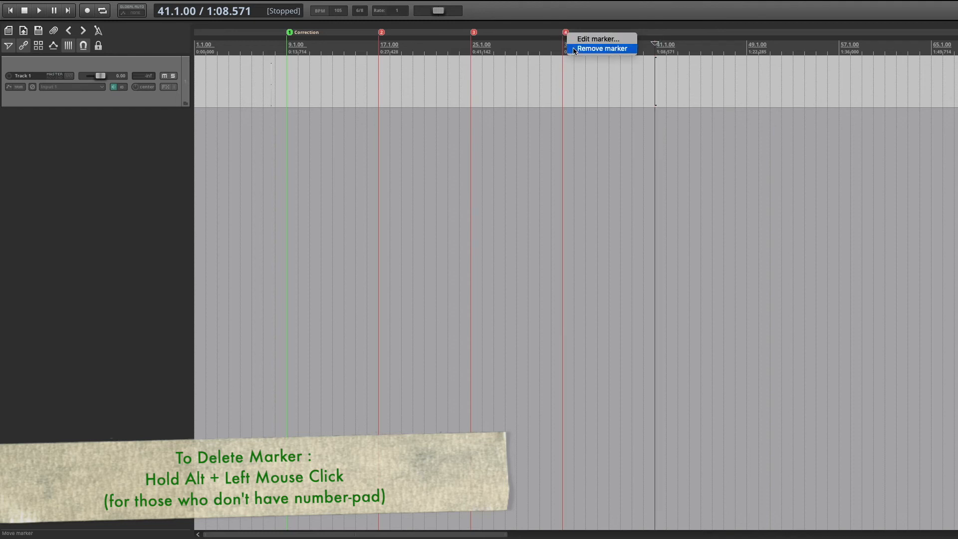
pyautogui.click(602, 49)
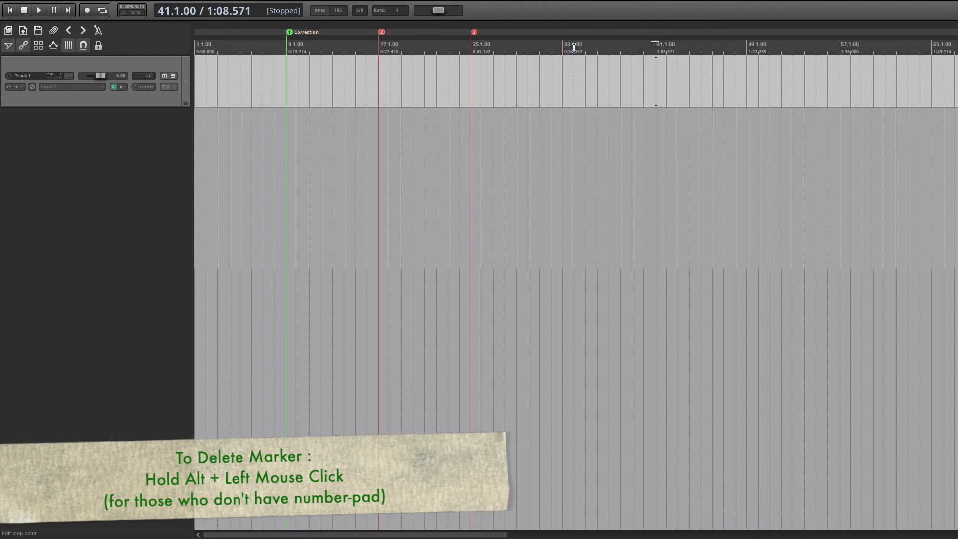
pyautogui.rightClick(474, 33)
pyautogui.click(479, 49)
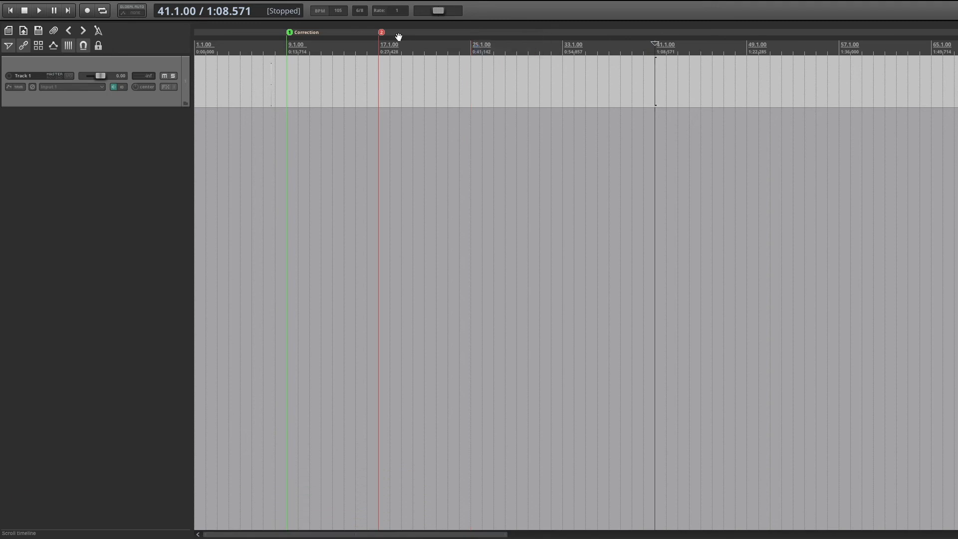
pyautogui.rightClick(381, 33)
pyautogui.click(399, 49)
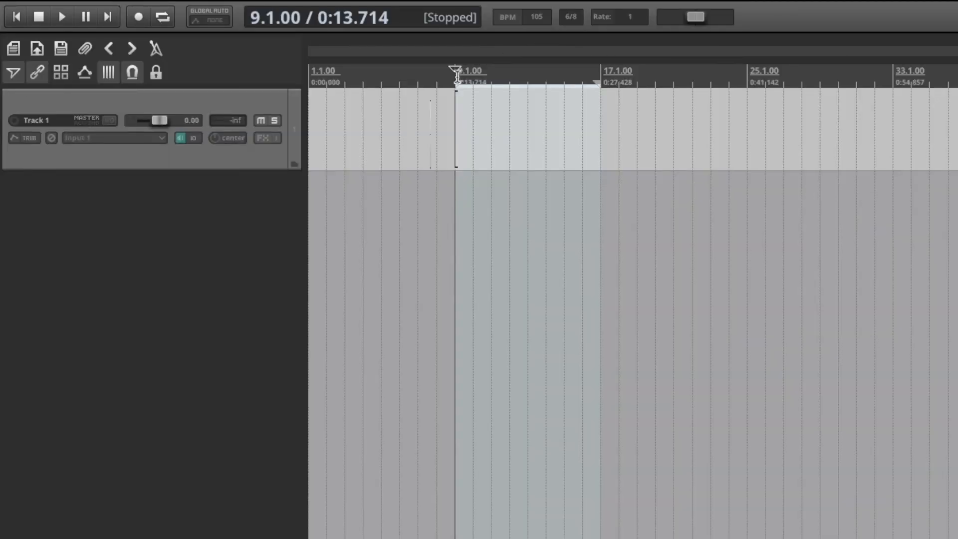
# - Select the time range from bar 9 to bar 17 and create a region from the selection
pyautogui.moveTo(456, 75); pyautogui.dragTo(599, 69)
pyautogui.moveTo(456, 76); pyautogui.dragTo(599, 81)
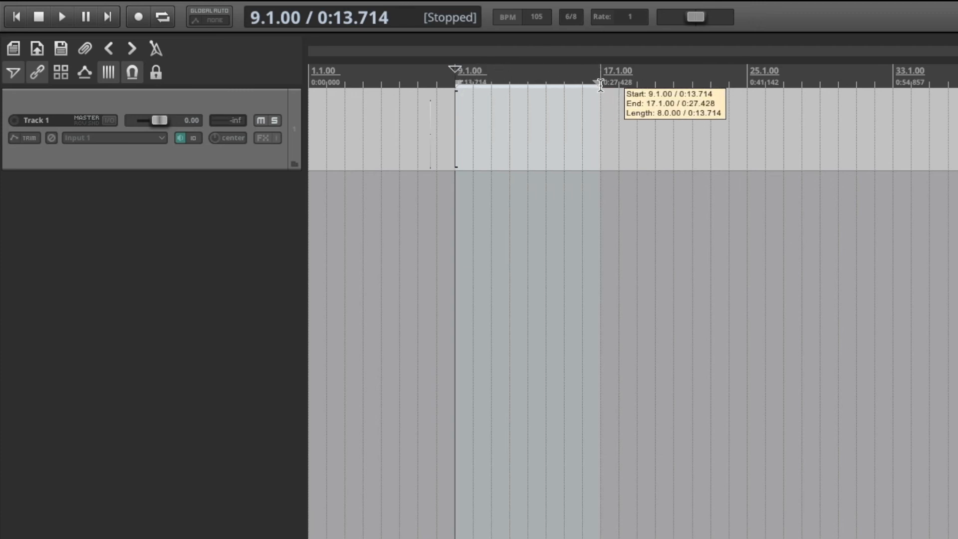
pyautogui.rightClick(512, 51)
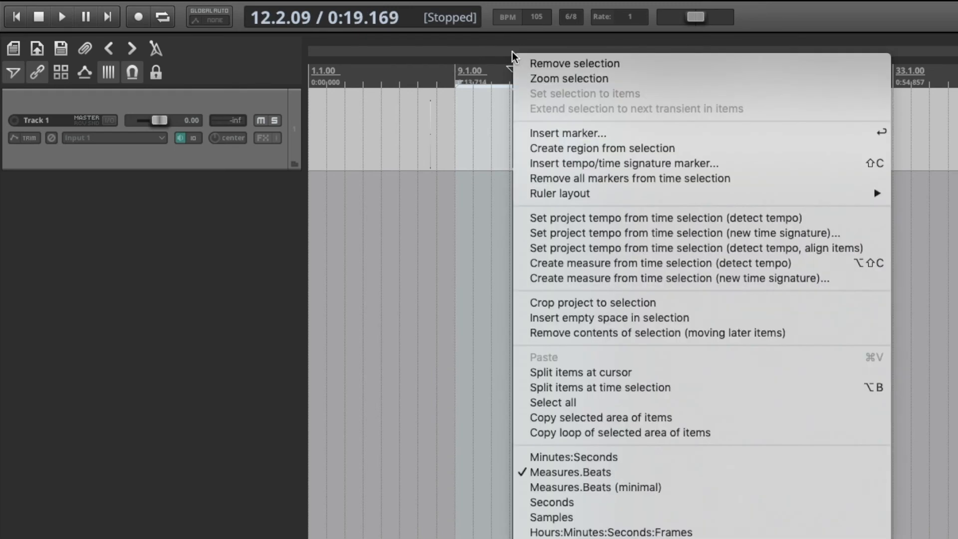
pyautogui.click(558, 148)
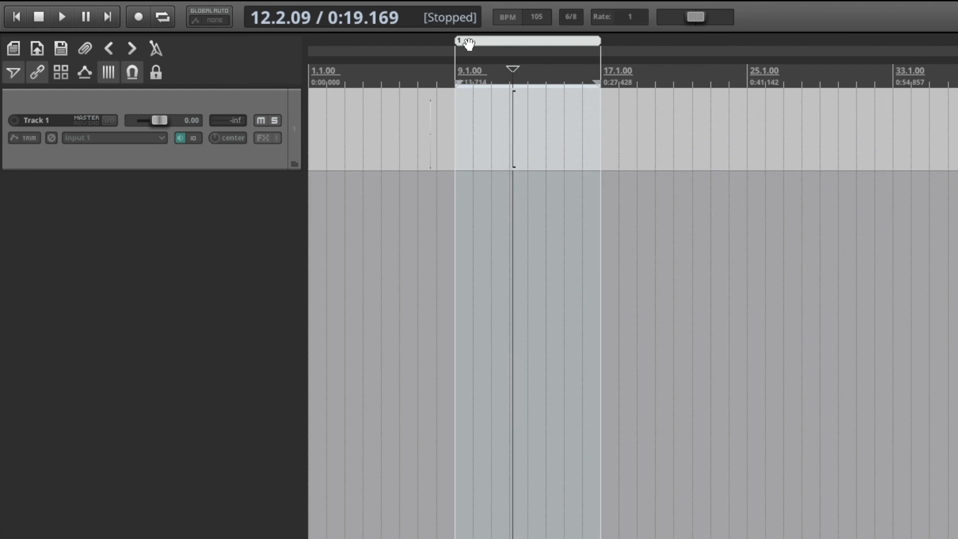
# - Name the new region "Intro" and set its color to blue
pyautogui.click(534, 42)
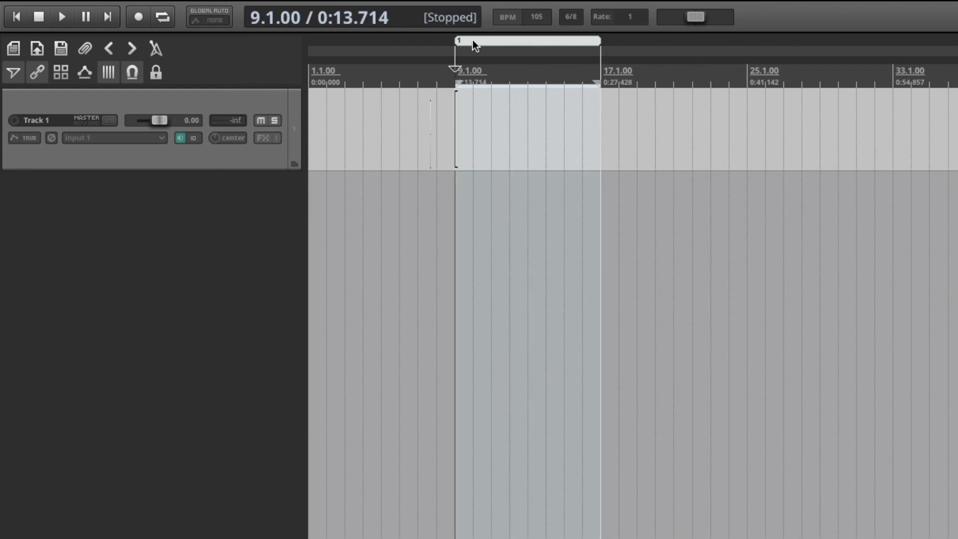
pyautogui.rightClick(472, 40)
pyautogui.click(486, 51)
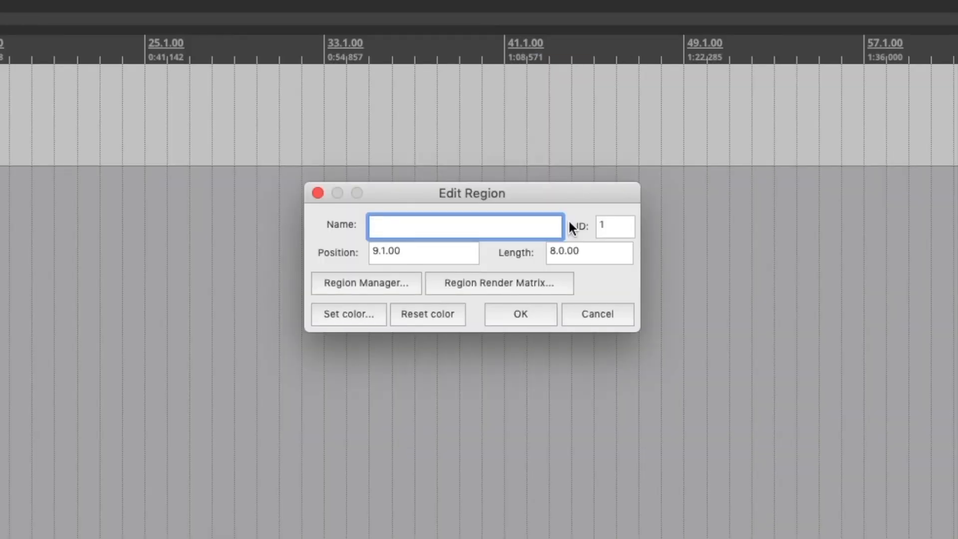
pyautogui.write('Intro')
pyautogui.click(325, 313)
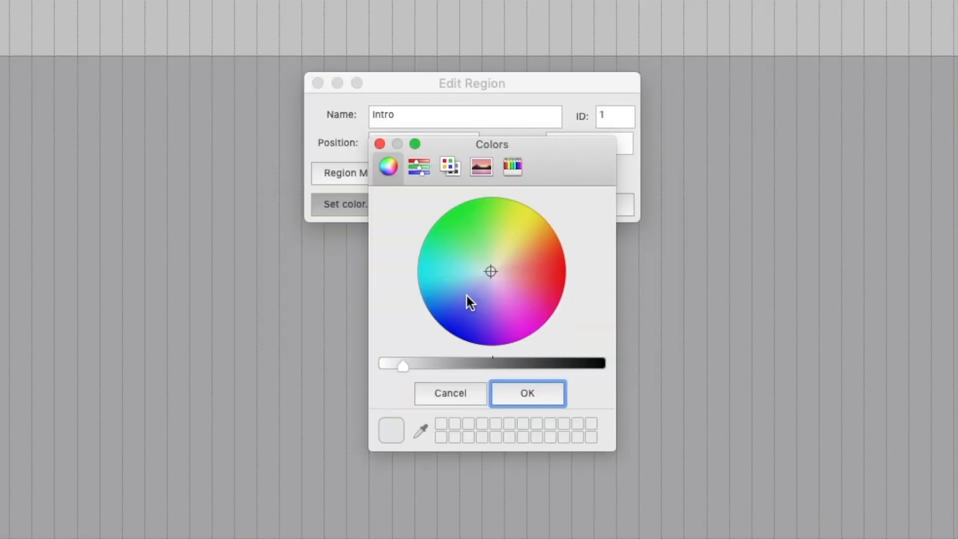
pyautogui.click(463, 305)
pyautogui.click(521, 390)
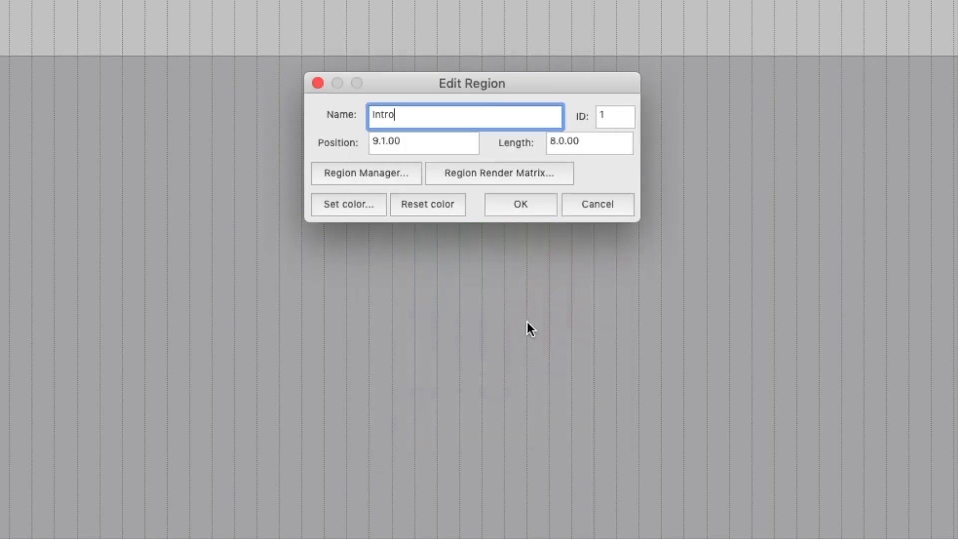
pyautogui.click(528, 211)
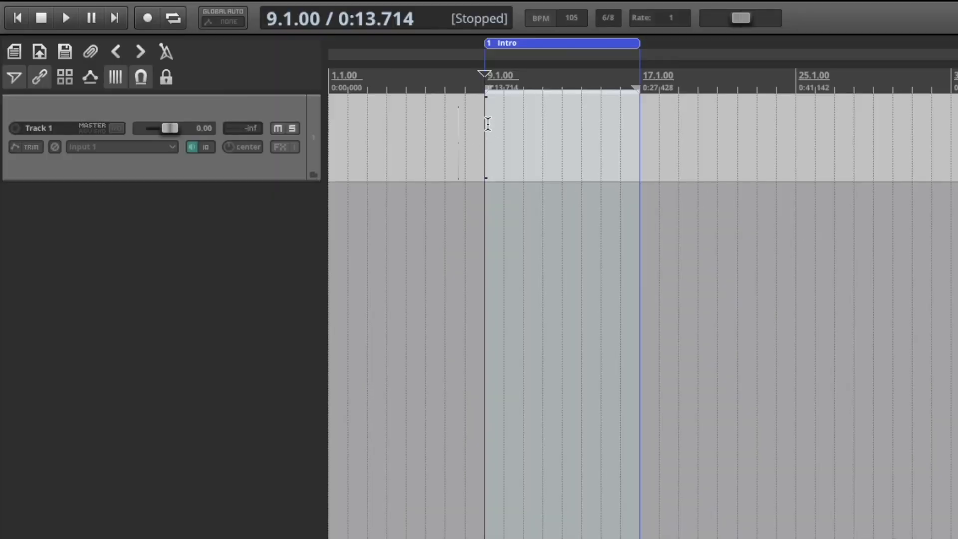
# - Clear the time selection and move the Intro region so it spans bars 17 to 25
pyautogui.click(494, 124)
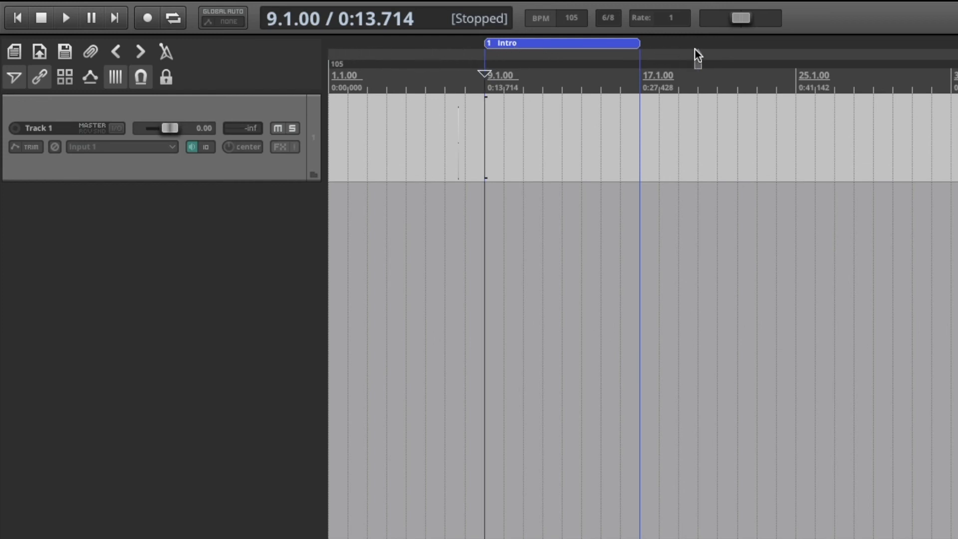
pyautogui.click(788, 50)
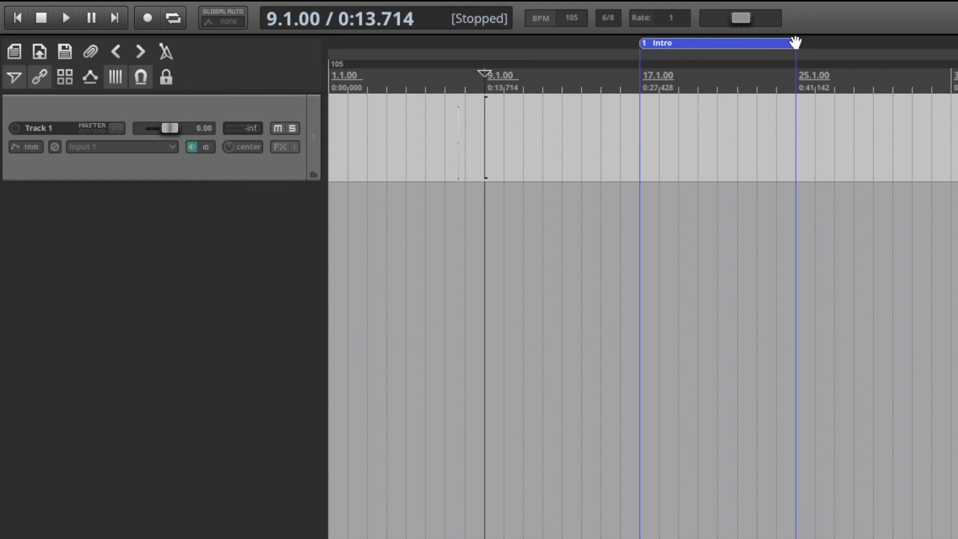
# - Try extending the end of the Intro region to bar 33, and undo the extension
pyautogui.moveTo(793, 45); pyautogui.dragTo(949, 46)
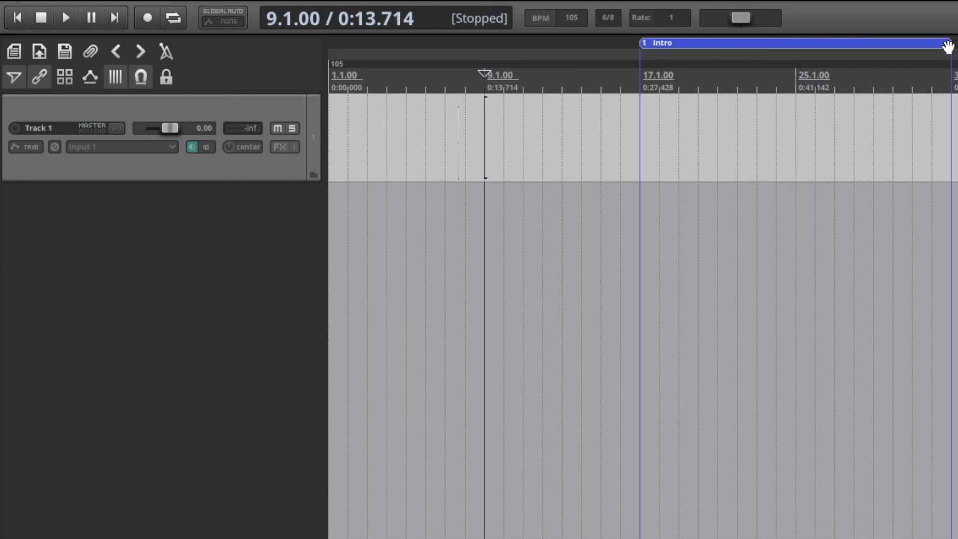
pyautogui.click(950, 46)
pyautogui.hotkey('ctrl', 'z')
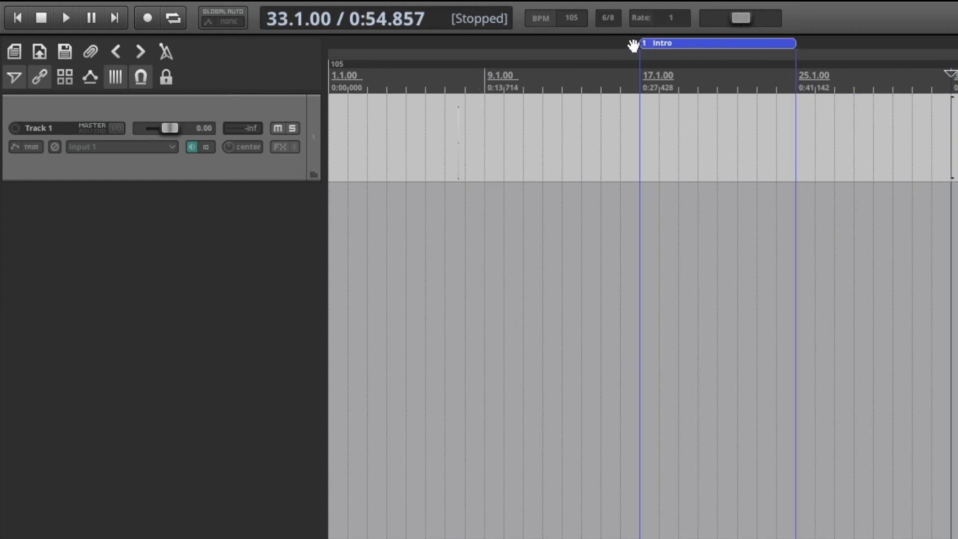
pyautogui.moveTo(642, 43)
pyautogui.mouseDown()
pyautogui.moveTo(487, 45)
pyautogui.moveTo(640, 44)
pyautogui.mouseUp()
# - Remove the Intro region from the timeline
pyautogui.rightClick(784, 49)
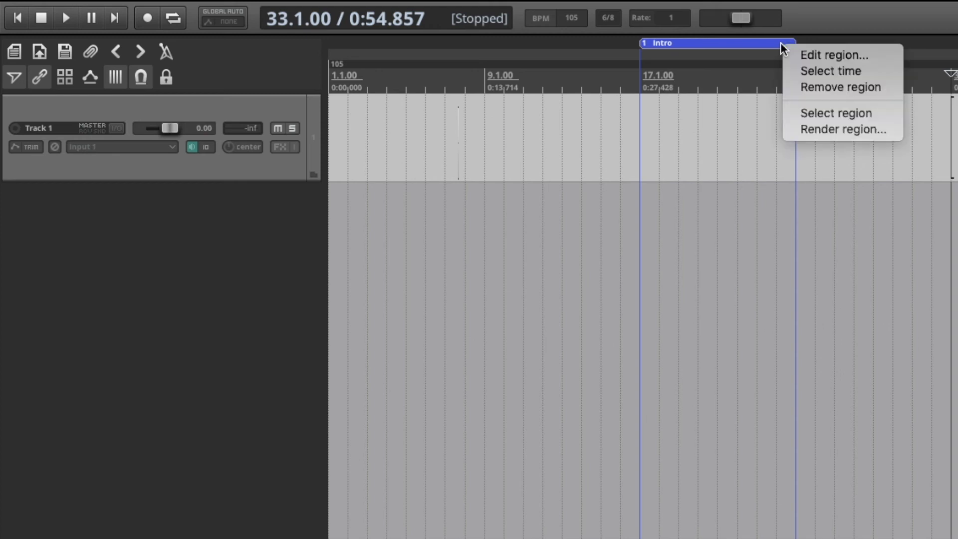
pyautogui.click(838, 88)
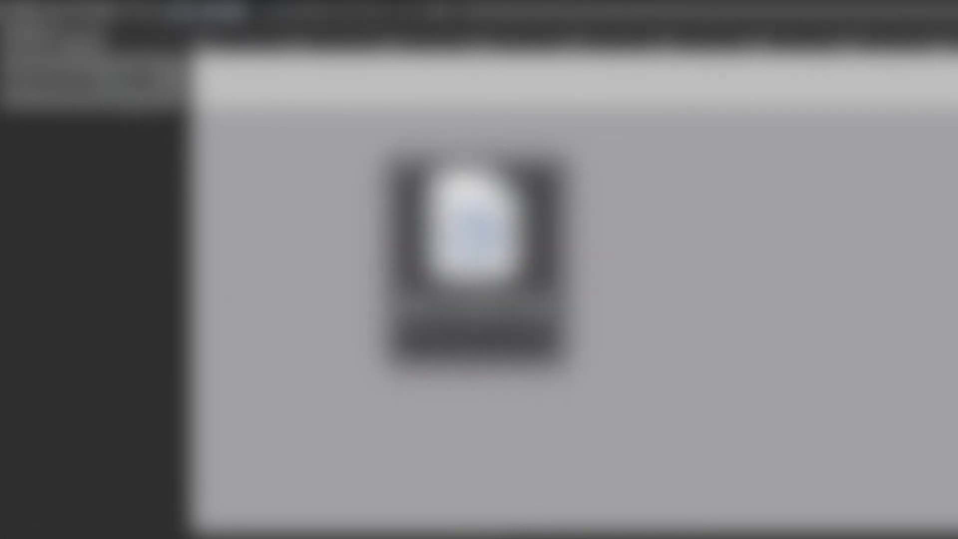
# - Open the preferences and go to the Project settings page
pyautogui.click(77, 10)
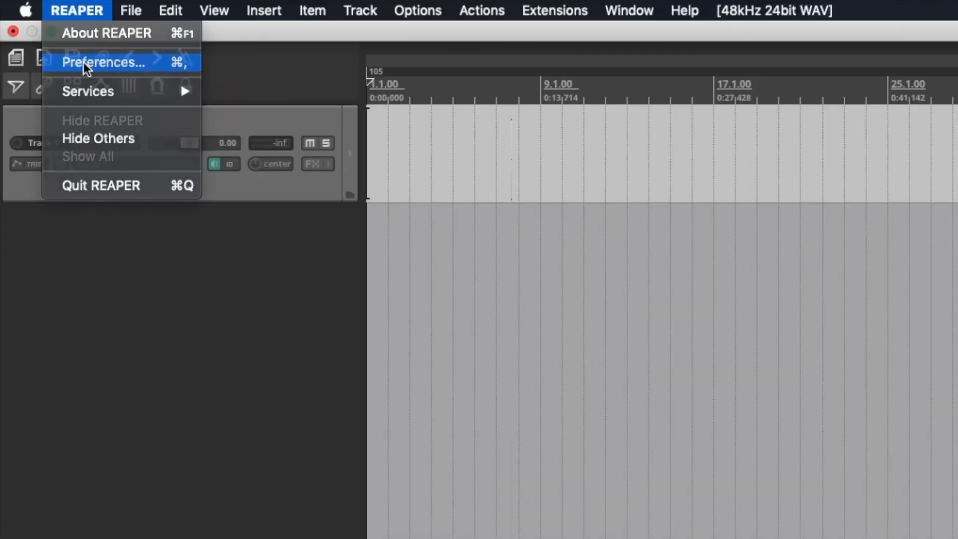
pyautogui.click(85, 63)
pyautogui.click(396, 270)
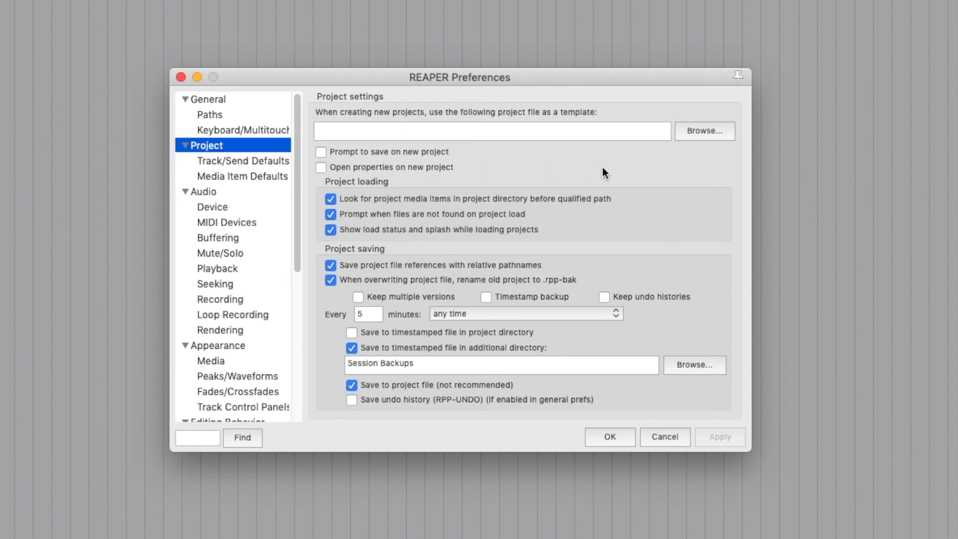
# - Set automatic project saving to every 5 minutes at any time, and apply and accept the preferences
pyautogui.click(364, 312)
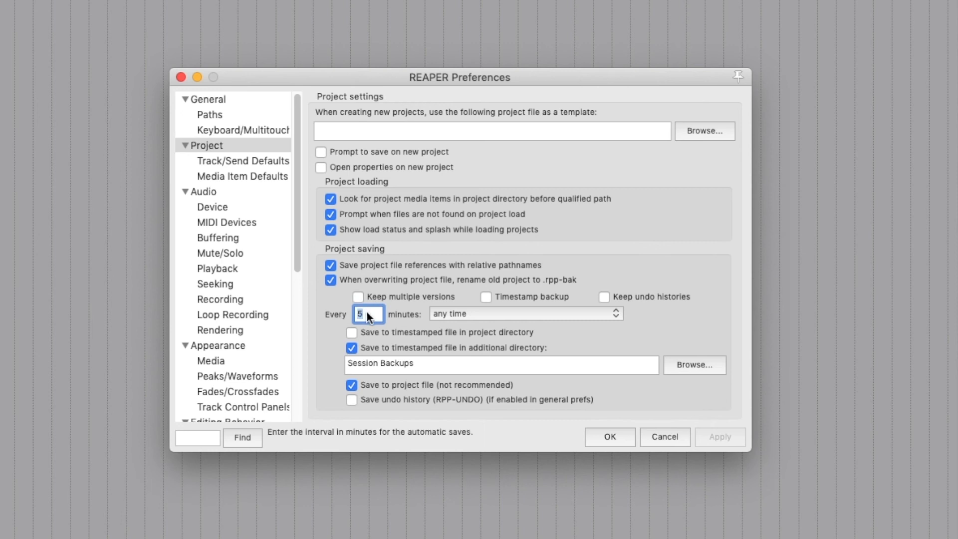
pyautogui.click(474, 312)
pyautogui.click(444, 312)
pyautogui.click(444, 312)
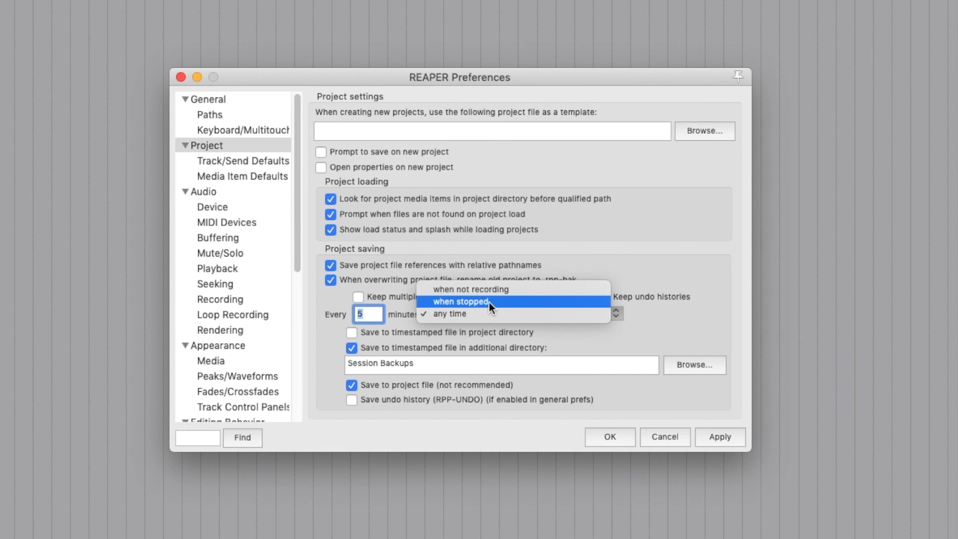
pyautogui.click(455, 313)
pyautogui.click(457, 313)
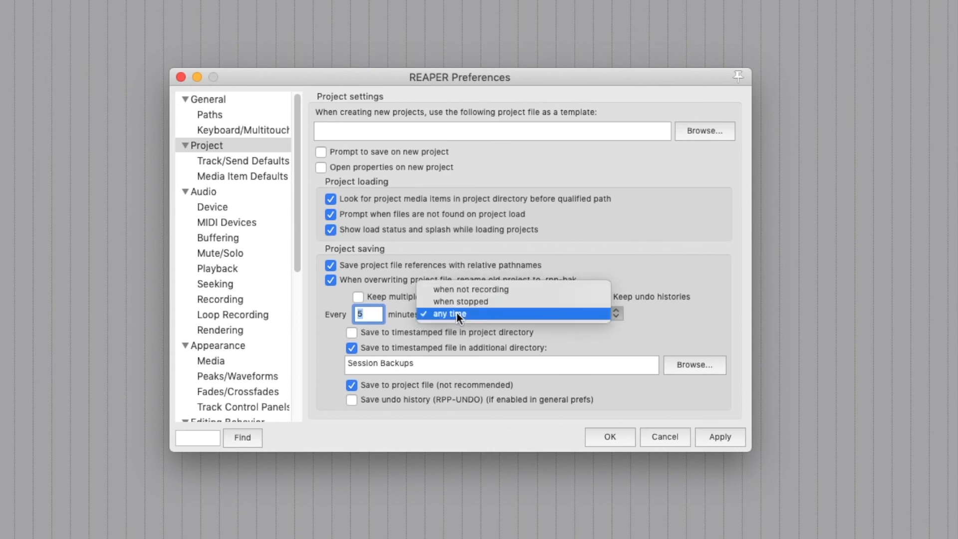
pyautogui.click(666, 314)
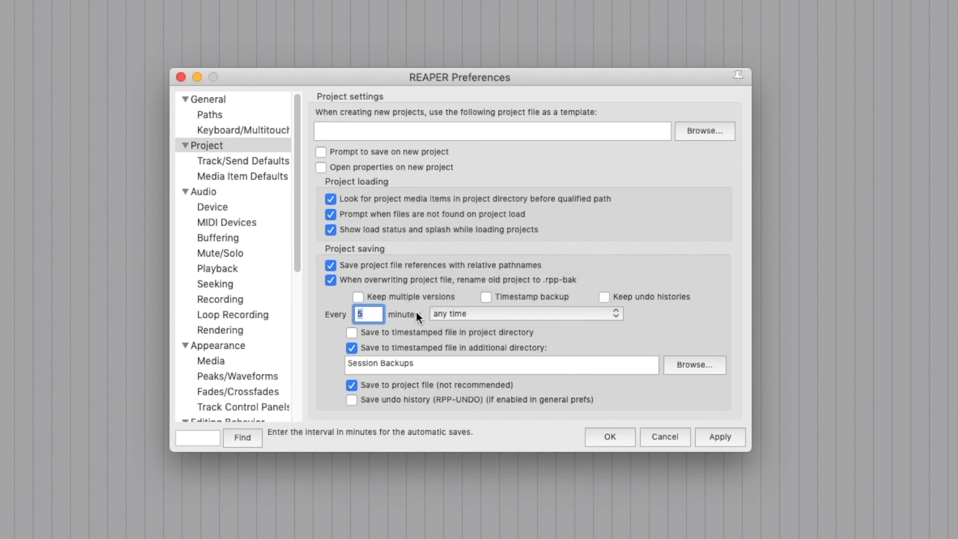
pyautogui.click(495, 315)
pyautogui.click(480, 315)
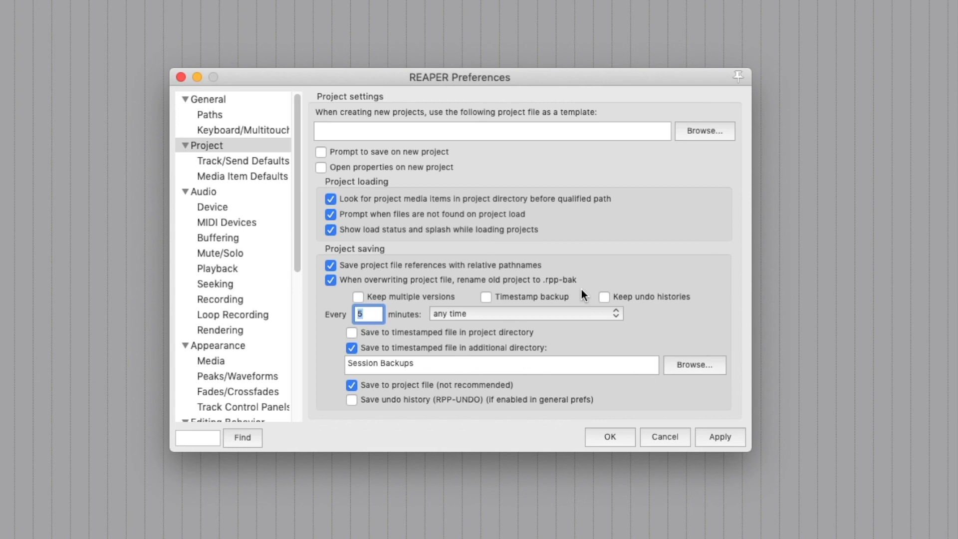
pyautogui.moveTo(580, 289)
pyautogui.click(729, 436)
pyautogui.click(633, 436)
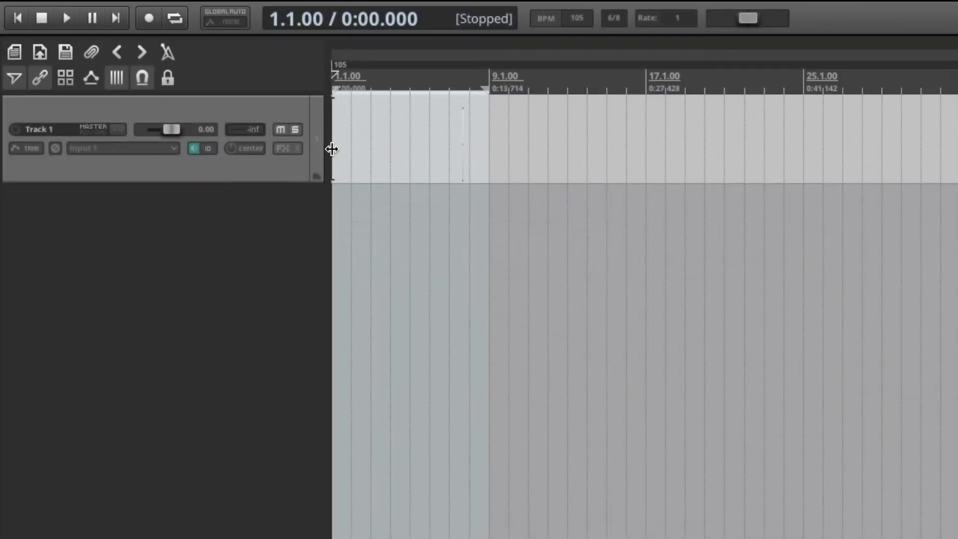
# - Create an empty MIDI item at the start of Track 1 and move it so it starts at bar 9
pyautogui.moveTo(331, 148); pyautogui.dragTo(449, 165)
pyautogui.moveTo(369, 165)
pyautogui.mouseDown()
pyautogui.moveTo(758, 161)
pyautogui.moveTo(552, 131)
pyautogui.mouseUp()
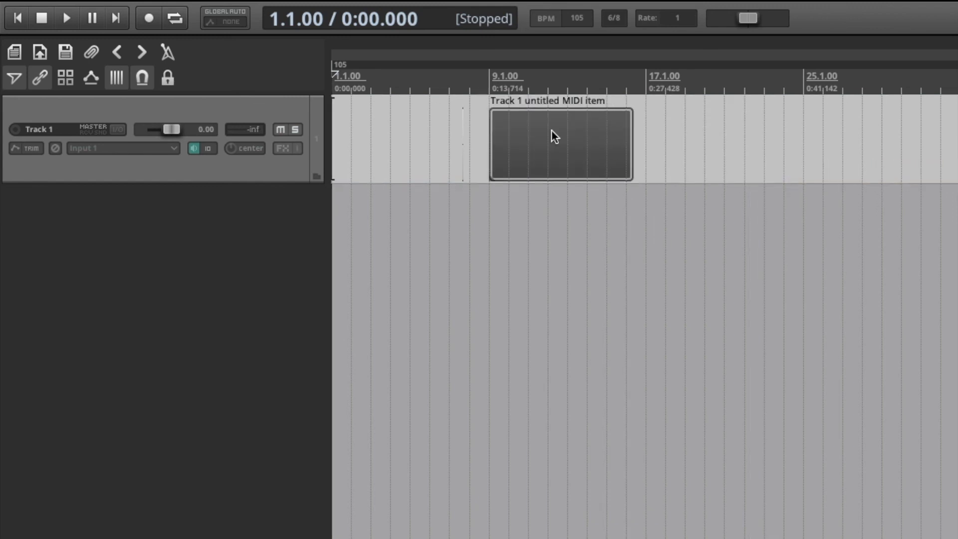
# - Try moving the MIDI item freely with snapping off, and turn snapping back on and move the item to start at bar 17
pyautogui.moveTo(528, 162); pyautogui.dragTo(580, 160)
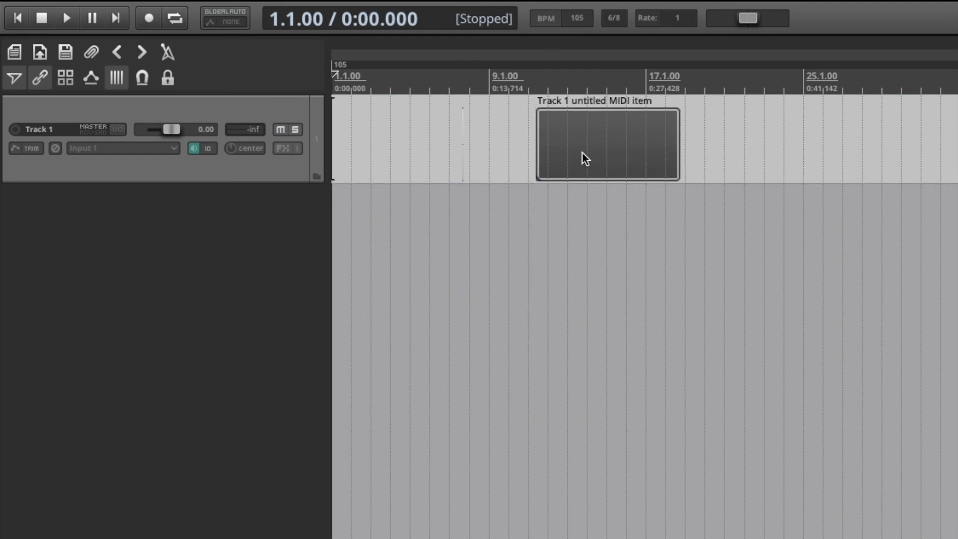
pyautogui.moveTo(578, 155); pyautogui.dragTo(546, 158)
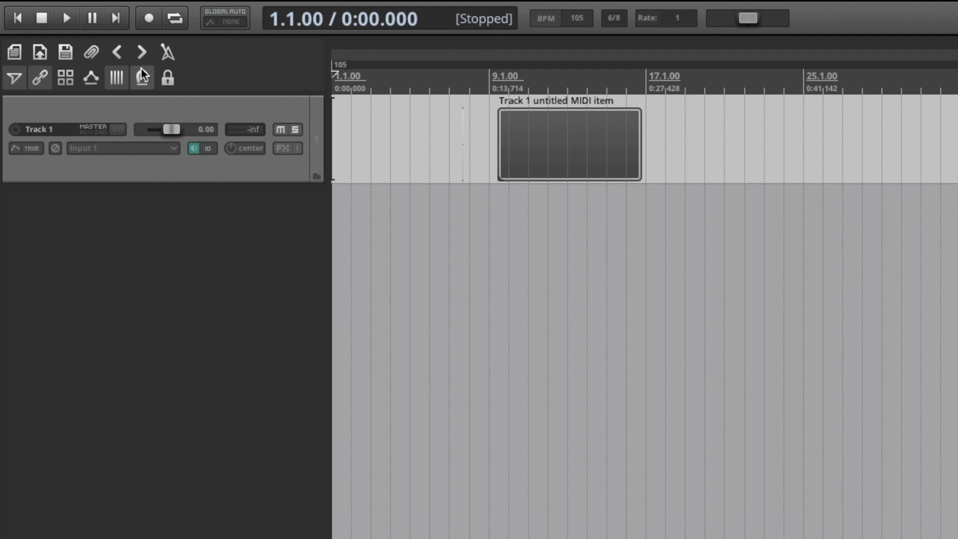
pyautogui.moveTo(541, 150); pyautogui.dragTo(680, 163)
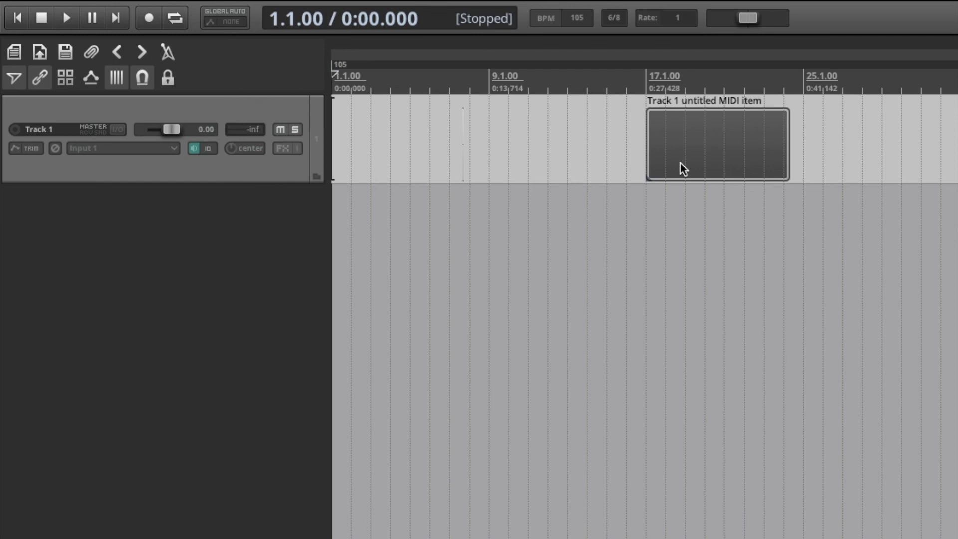
pyautogui.moveTo(680, 163); pyautogui.dragTo(709, 152)
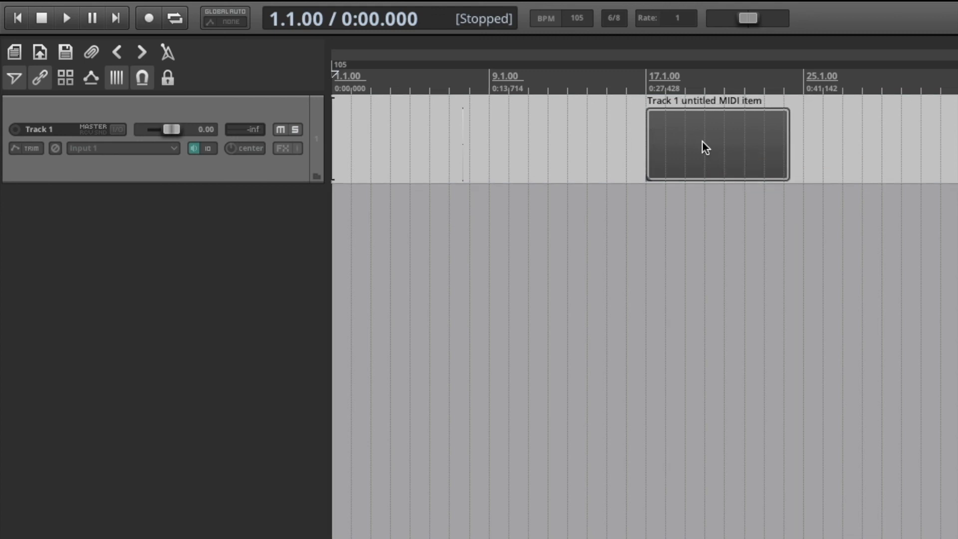